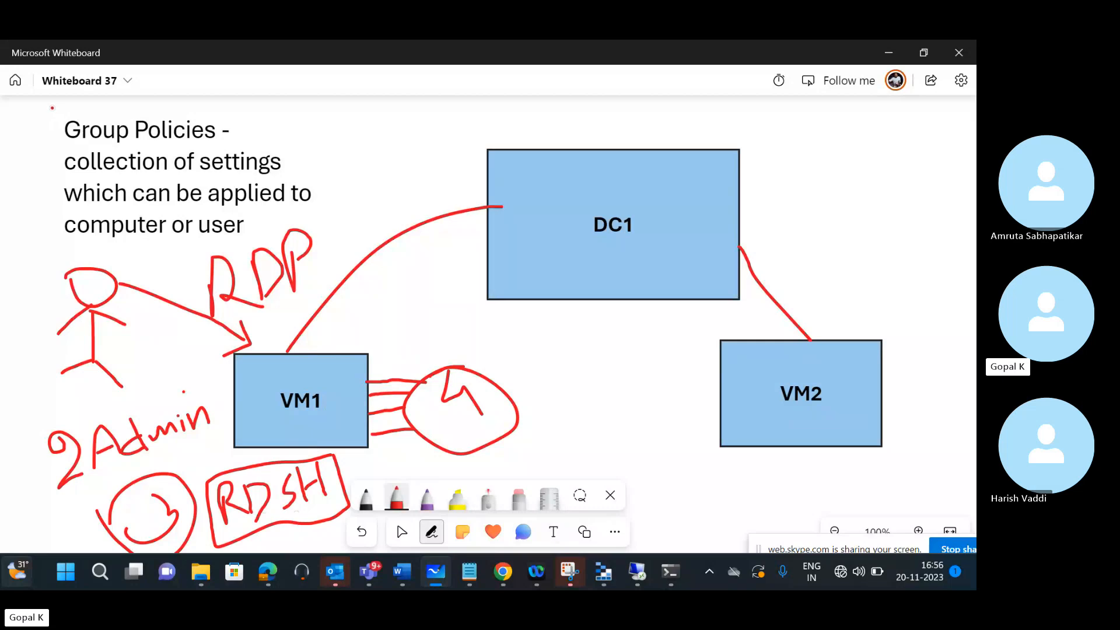
# Step: Draw a red curly brace beside the Group Policies definition
pyautogui.moveTo(52, 108)
pyautogui.mouseDown()
pyautogui.moveTo(23, 120)
pyautogui.moveTo(20, 248)
pyautogui.moveTo(67, 234)
pyautogui.mouseUp()
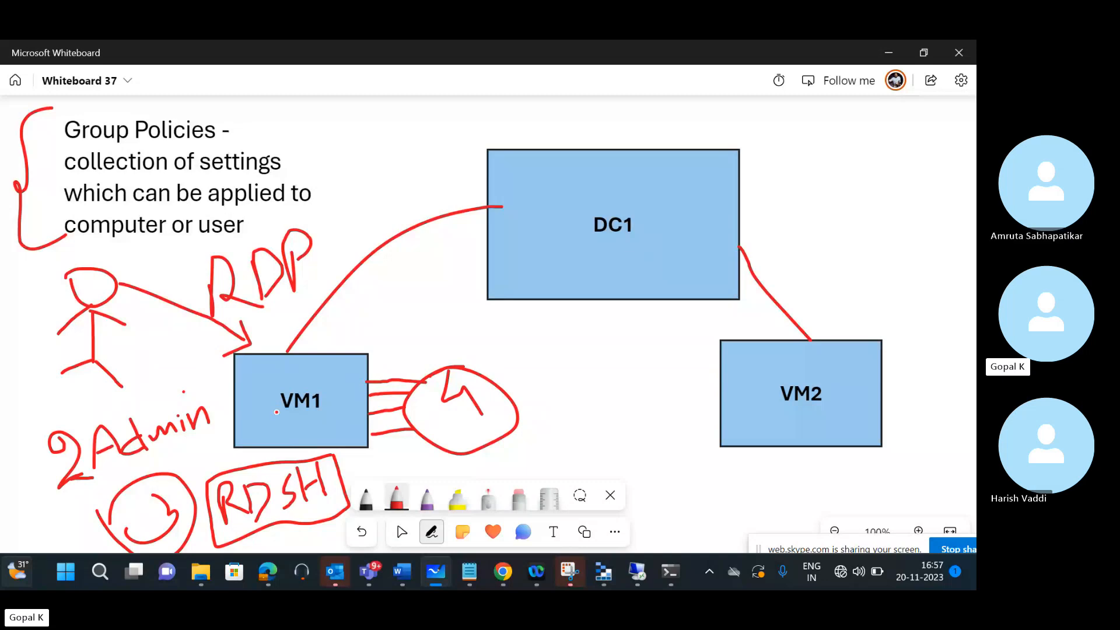
# Step: Add a text label reading "Remote Desktop Session Host Role" above the diagram, between the Group Policies definition and DC1
pyautogui.click(553, 531)
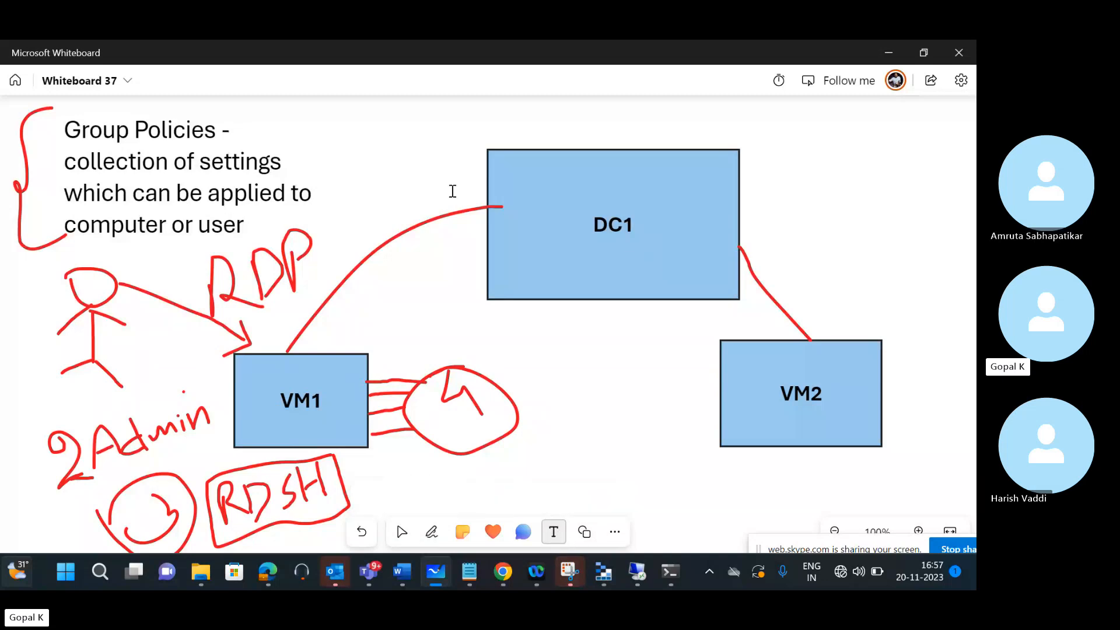
pyautogui.click(365, 129)
pyautogui.write('Remote Des')
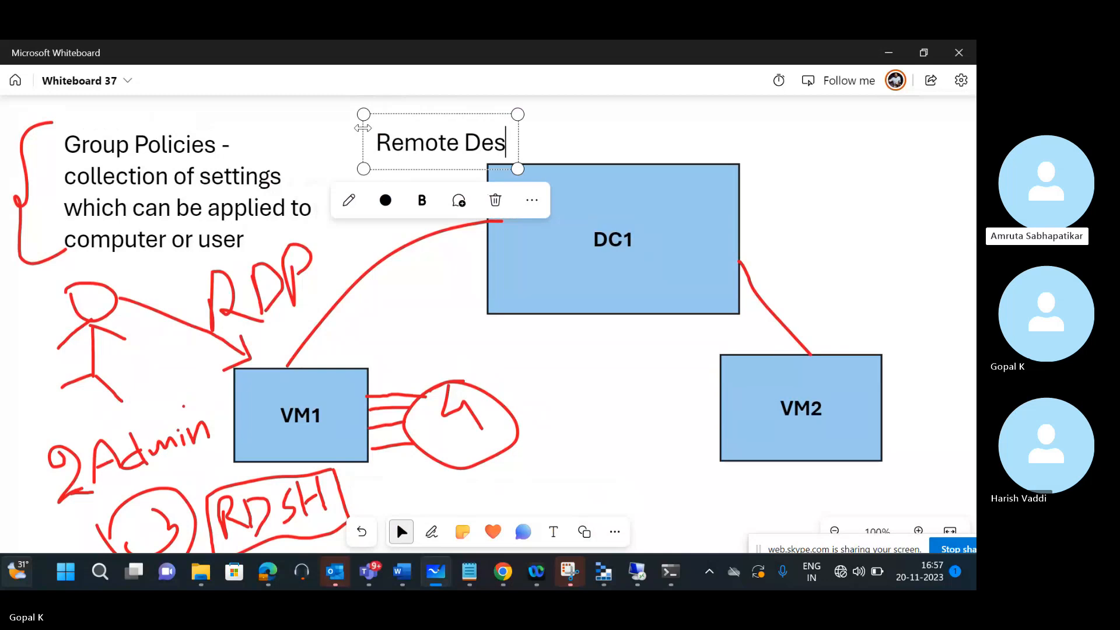
pyautogui.write('ktop Sessio')
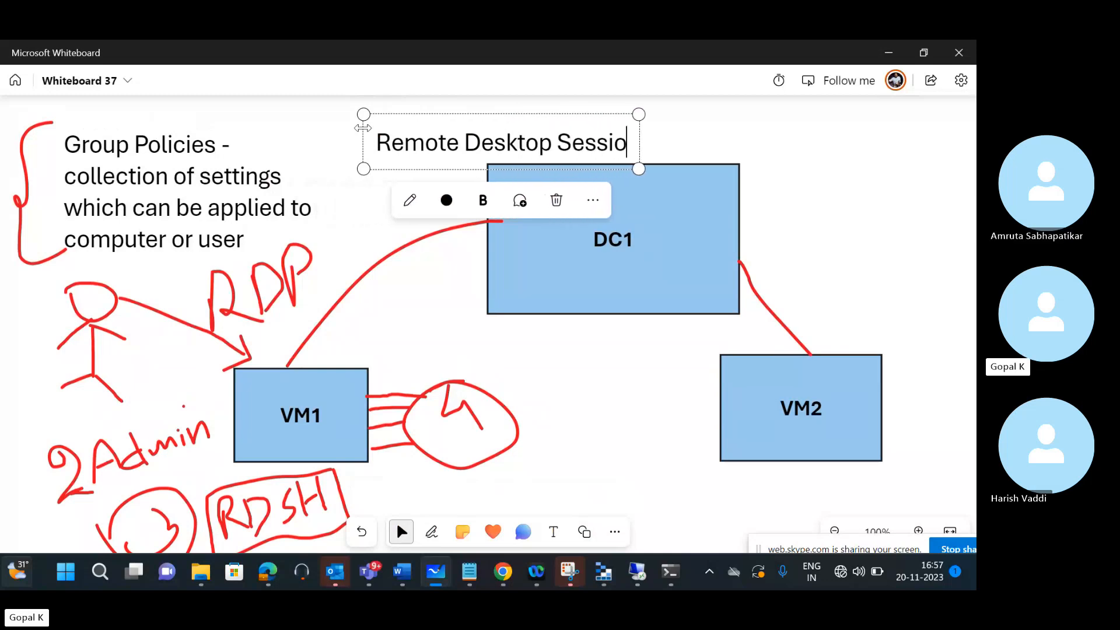
pyautogui.write('n Host Role')
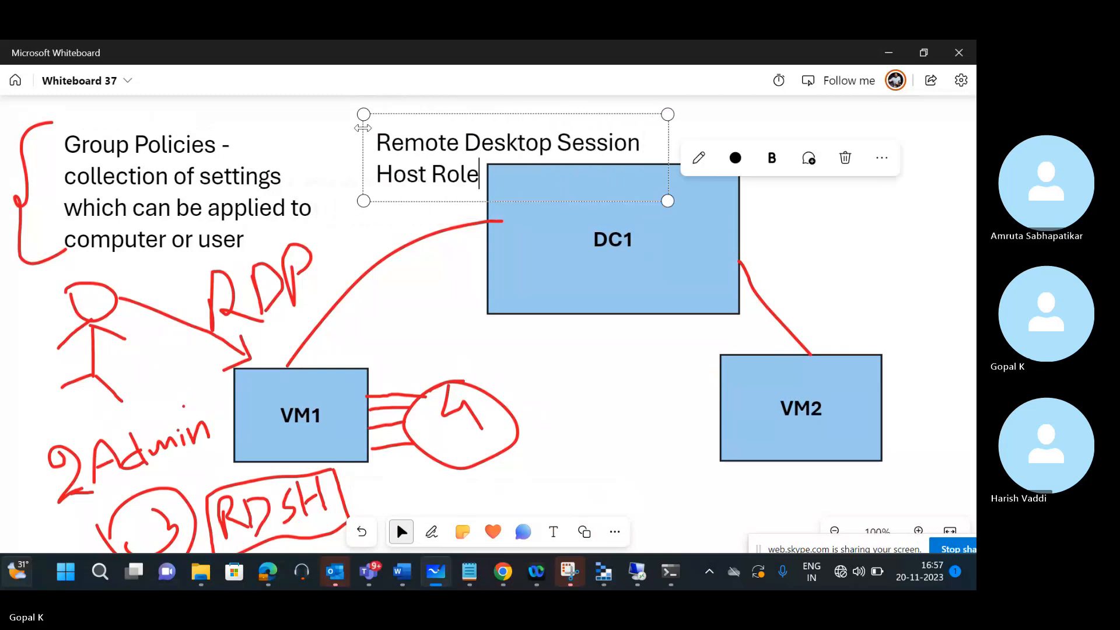
pyautogui.click(382, 220)
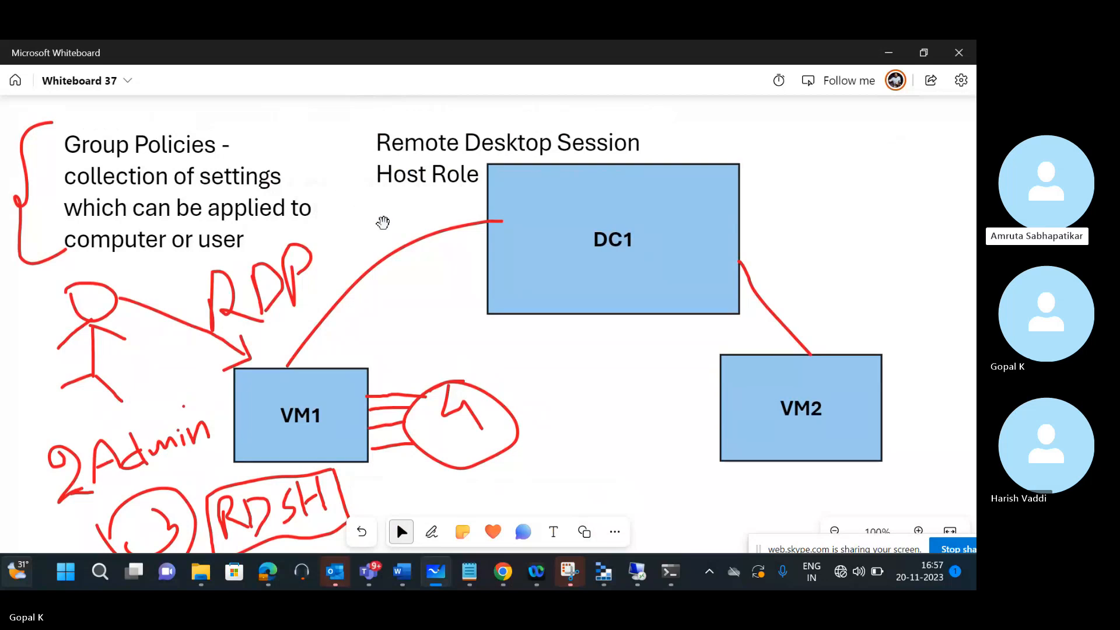
# Step: Reposition the Remote Desktop Session Host Role text and the DC1 box with its connector lines so they no longer overlap
pyautogui.moveTo(413, 150); pyautogui.dragTo(357, 145)
pyautogui.click(653, 379)
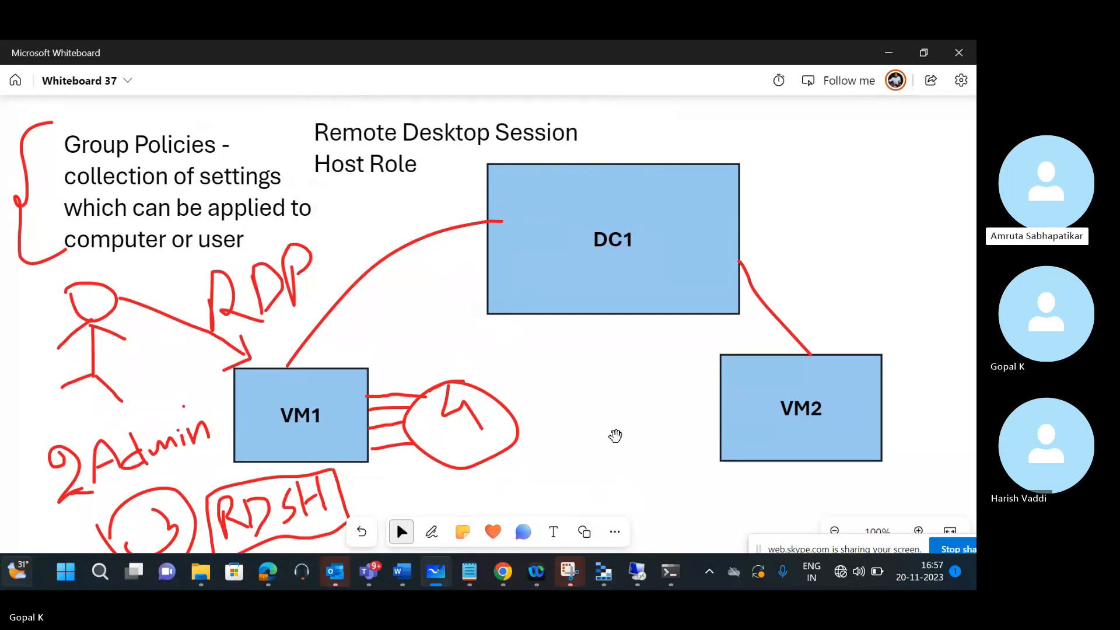
pyautogui.moveTo(612, 435); pyautogui.dragTo(626, 416)
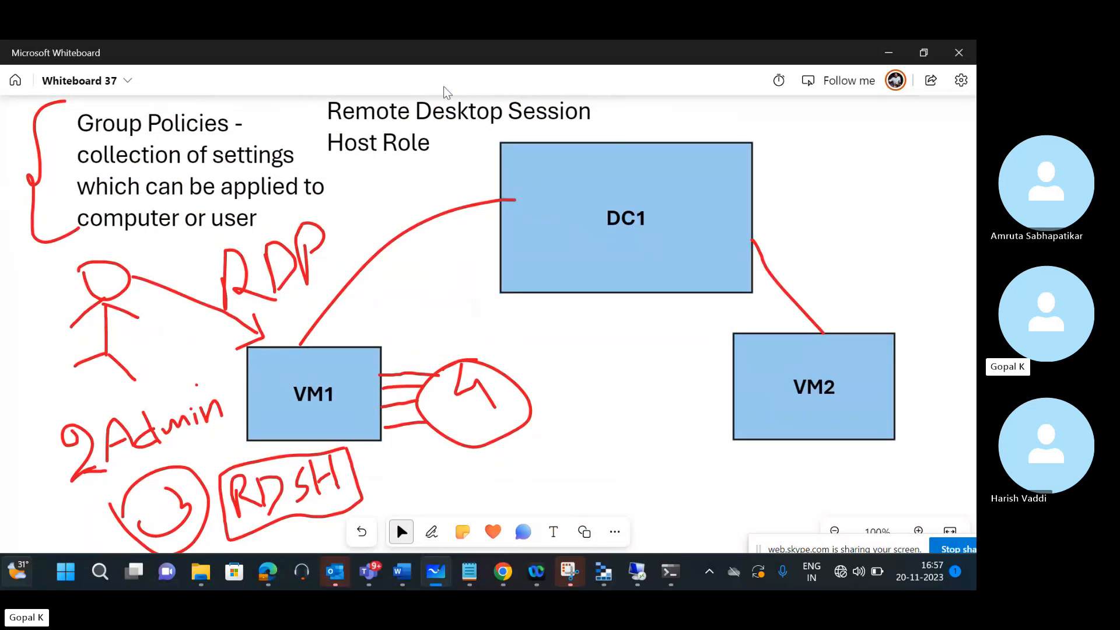
pyautogui.moveTo(523, 180); pyautogui.dragTo(556, 192)
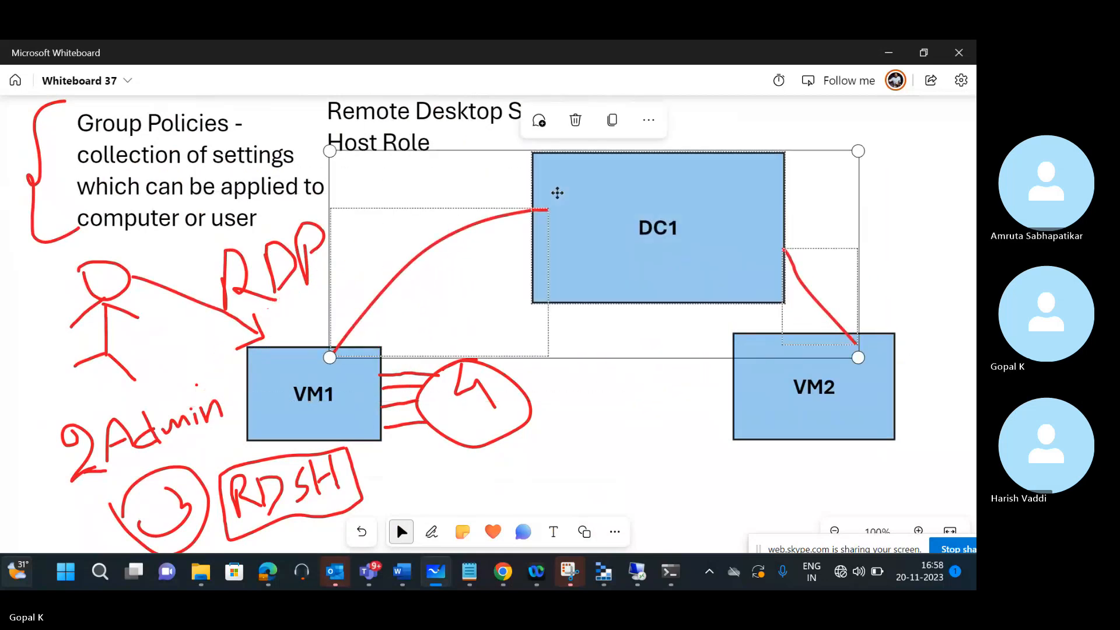
pyautogui.click(638, 424)
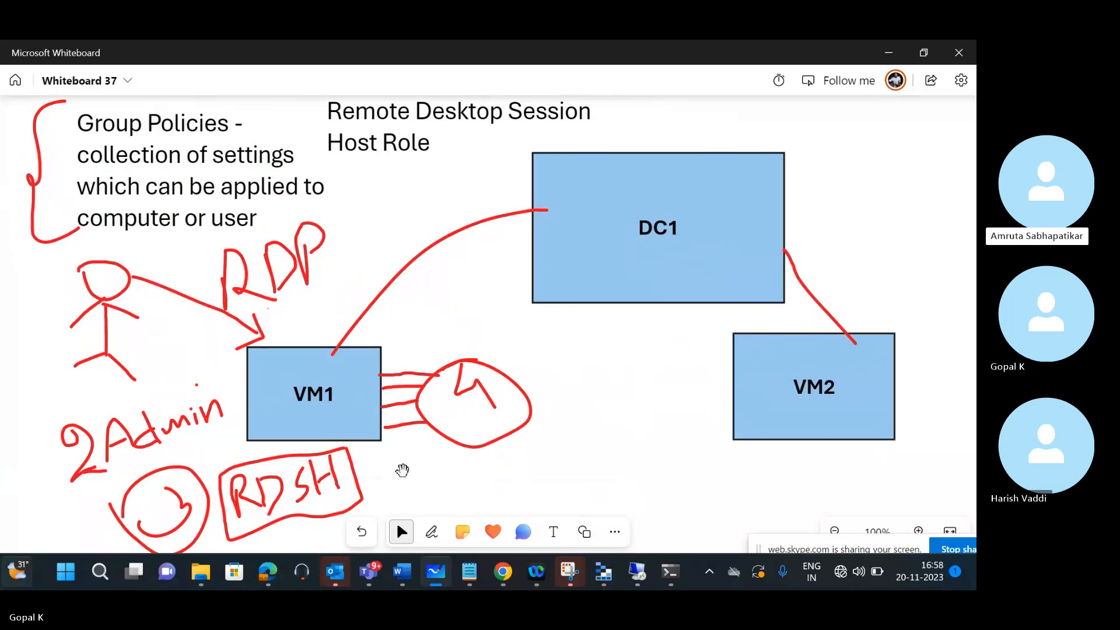
# Step: Point out the 2 Admin note, the Host Role text and VM1 with the laser pointer
pyautogui.click(432, 536)
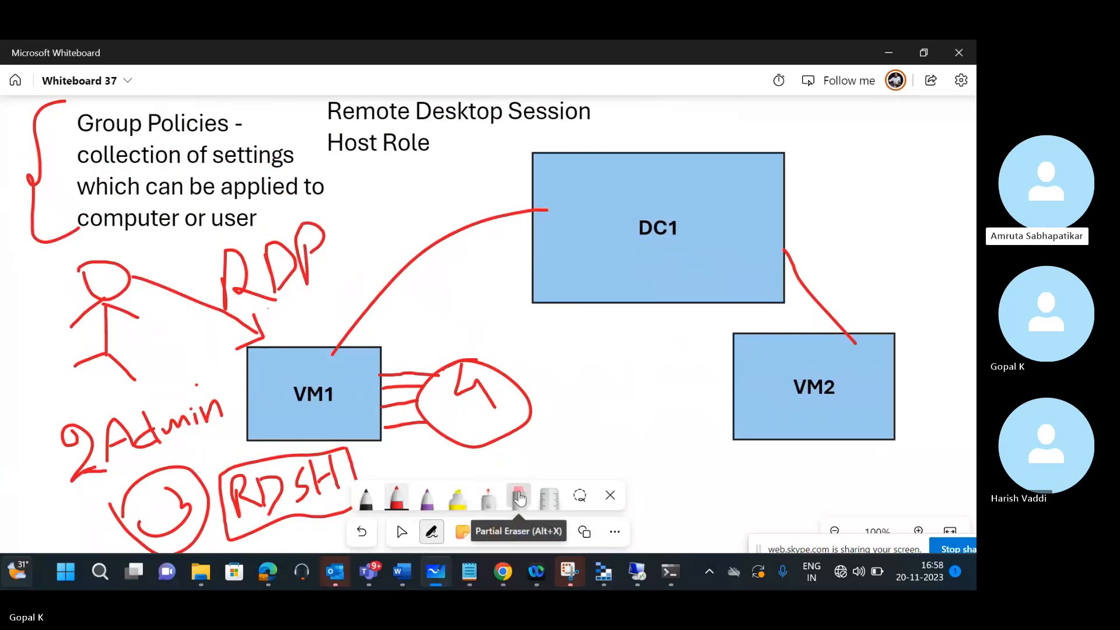
pyautogui.click(507, 498)
pyautogui.click(488, 498)
pyautogui.moveTo(191, 436); pyautogui.dragTo(233, 391)
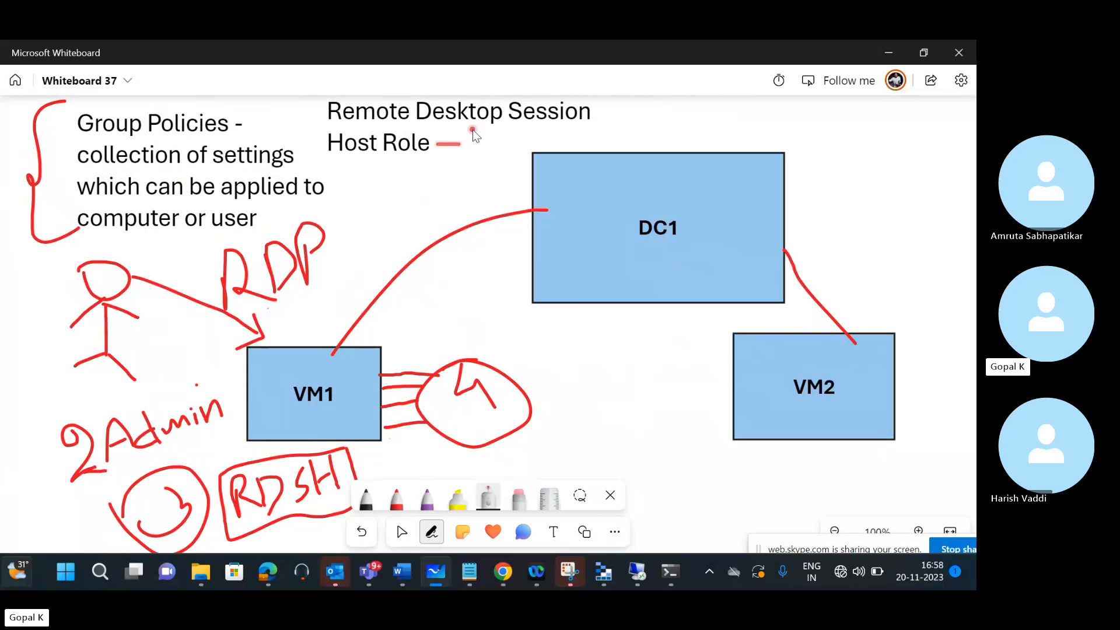
pyautogui.moveTo(503, 131)
pyautogui.mouseDown()
pyautogui.moveTo(528, 168)
pyautogui.moveTo(549, 133)
pyautogui.mouseUp()
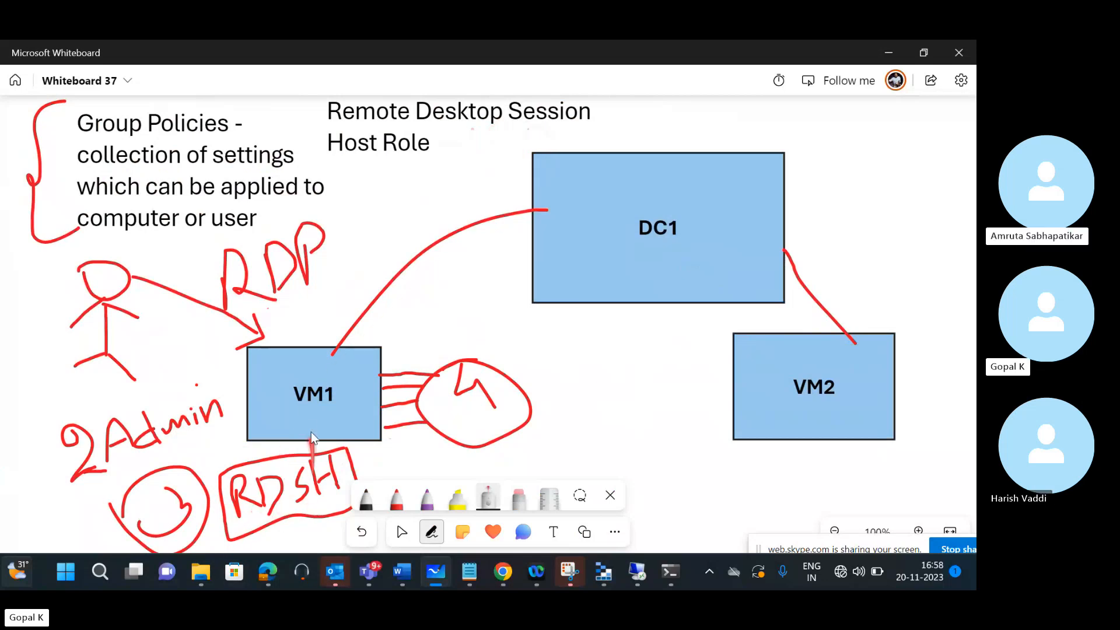
pyautogui.moveTo(339, 369); pyautogui.dragTo(371, 312)
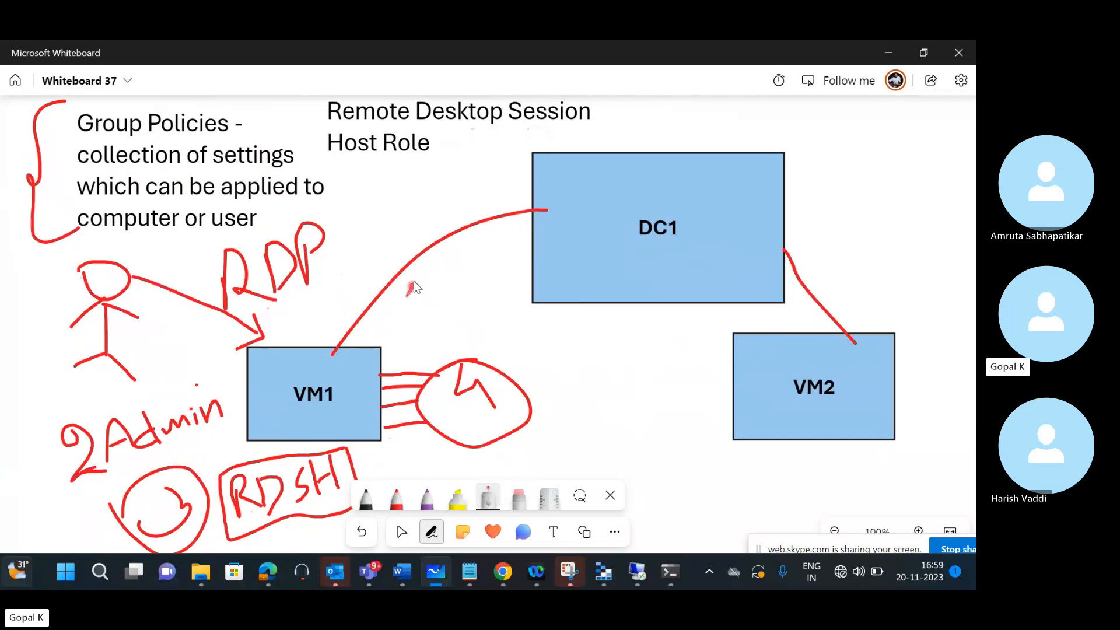
pyautogui.moveTo(384, 295); pyautogui.dragTo(412, 340)
# Step: Circle DC1 with the laser pointer and trace over the area between DC1, VM1 and VM2
pyautogui.moveTo(705, 202)
pyautogui.mouseDown()
pyautogui.moveTo(614, 230)
pyautogui.moveTo(731, 219)
pyautogui.moveTo(624, 217)
pyautogui.mouseUp()
pyautogui.moveTo(375, 370); pyautogui.dragTo(413, 336)
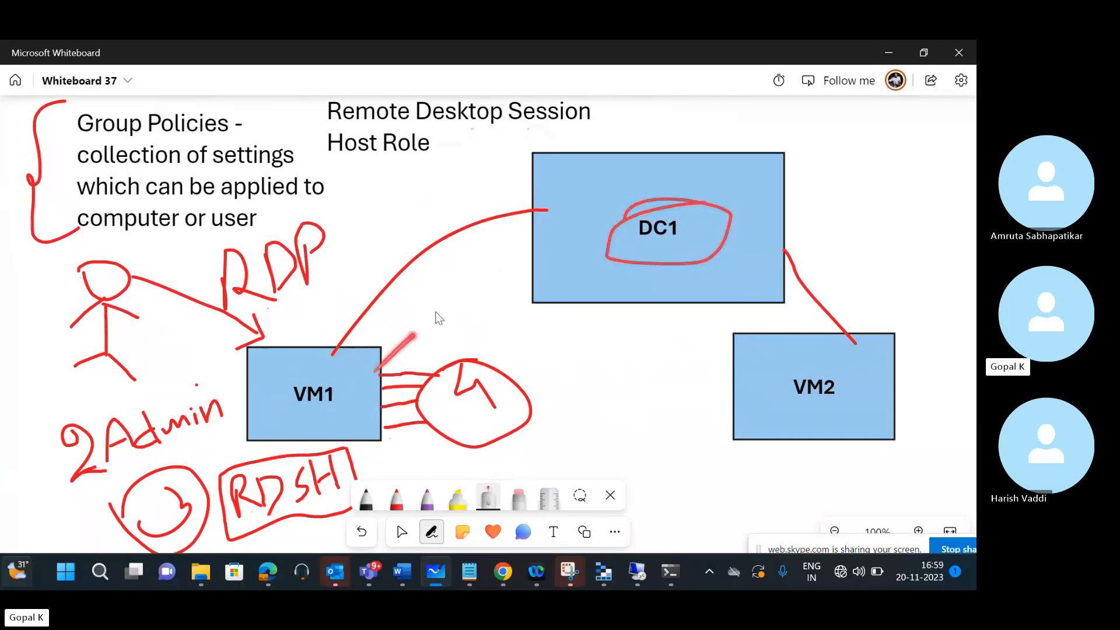
pyautogui.moveTo(639, 274)
pyautogui.mouseDown()
pyautogui.moveTo(705, 278)
pyautogui.moveTo(648, 275)
pyautogui.moveTo(722, 257)
pyautogui.moveTo(723, 267)
pyautogui.moveTo(616, 273)
pyautogui.moveTo(655, 285)
pyautogui.moveTo(698, 194)
pyautogui.moveTo(608, 255)
pyautogui.mouseUp()
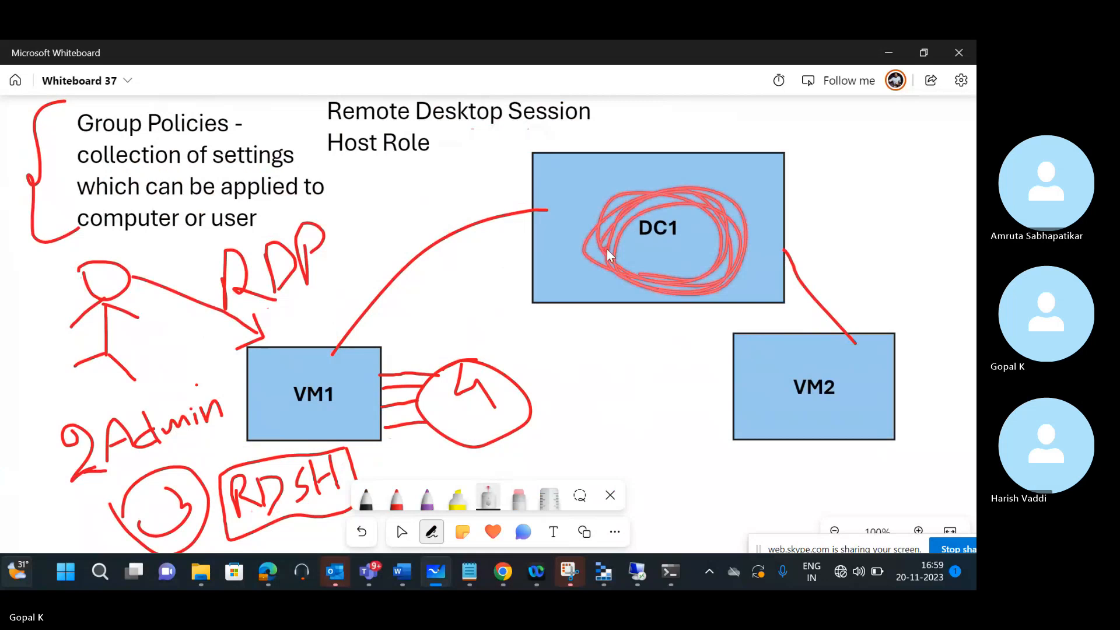
pyautogui.moveTo(485, 272)
pyautogui.mouseDown()
pyautogui.moveTo(594, 225)
pyautogui.moveTo(82, 116)
pyautogui.moveTo(299, 120)
pyautogui.mouseUp()
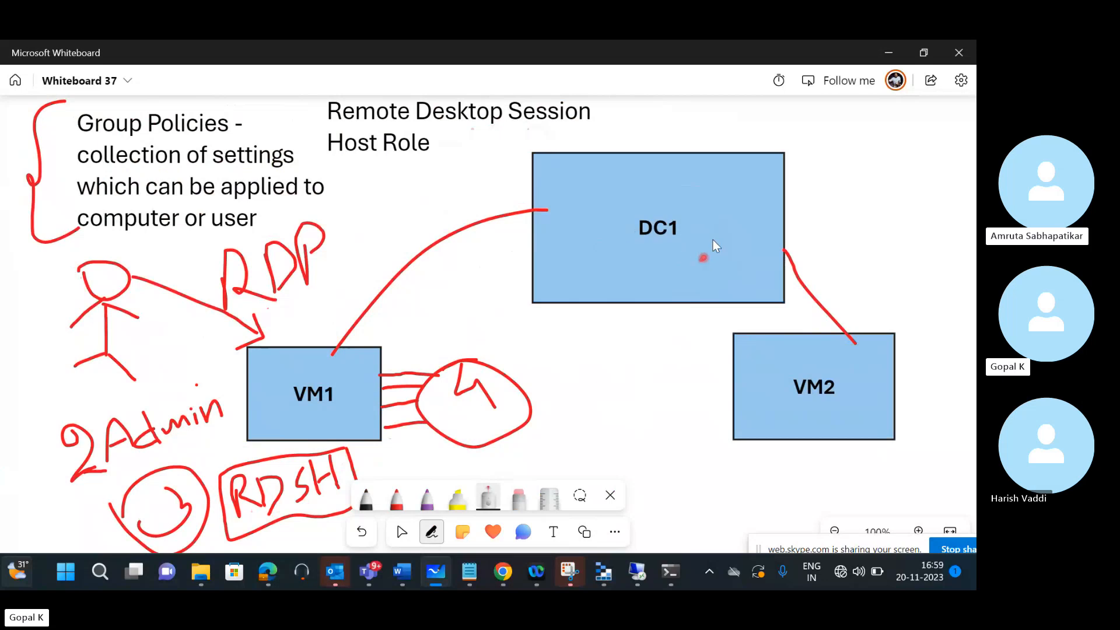
pyautogui.moveTo(717, 245)
pyautogui.mouseDown()
pyautogui.moveTo(736, 225)
pyautogui.moveTo(623, 200)
pyautogui.moveTo(600, 282)
pyautogui.moveTo(610, 266)
pyautogui.moveTo(429, 341)
pyautogui.mouseUp()
pyautogui.moveTo(306, 450)
pyautogui.mouseDown()
pyautogui.moveTo(365, 446)
pyautogui.moveTo(327, 397)
pyautogui.moveTo(359, 368)
pyautogui.moveTo(265, 419)
pyautogui.moveTo(322, 430)
pyautogui.moveTo(710, 433)
pyautogui.mouseUp()
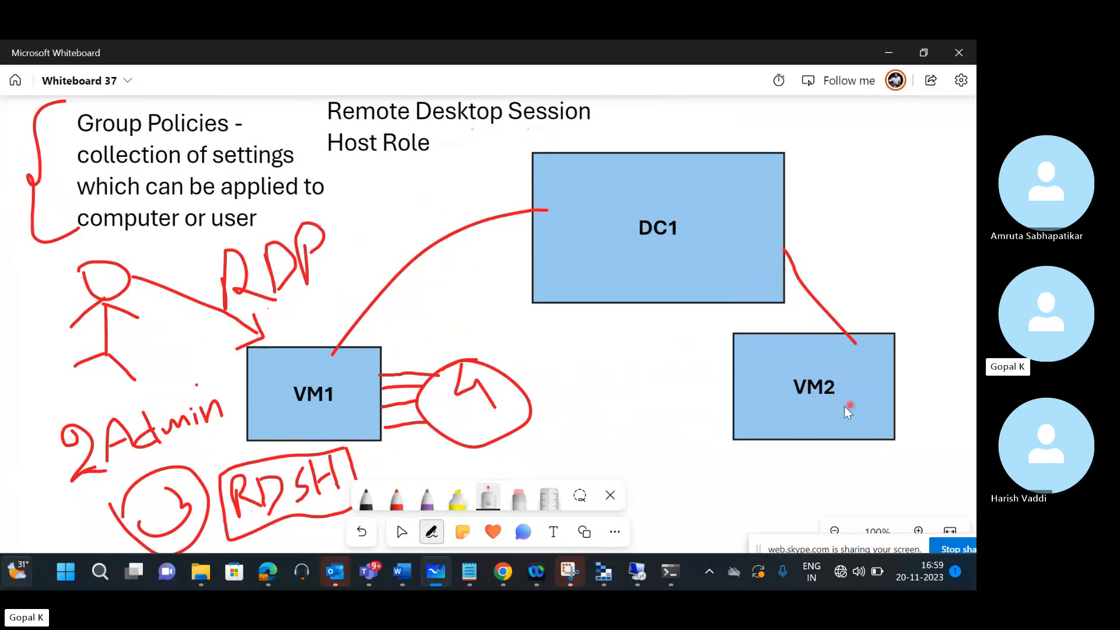
# Step: Highlight VM2, DC1 and the Group Policies heading with laser pointer strokes
pyautogui.moveTo(812, 416)
pyautogui.mouseDown()
pyautogui.moveTo(868, 407)
pyautogui.moveTo(754, 404)
pyautogui.mouseUp()
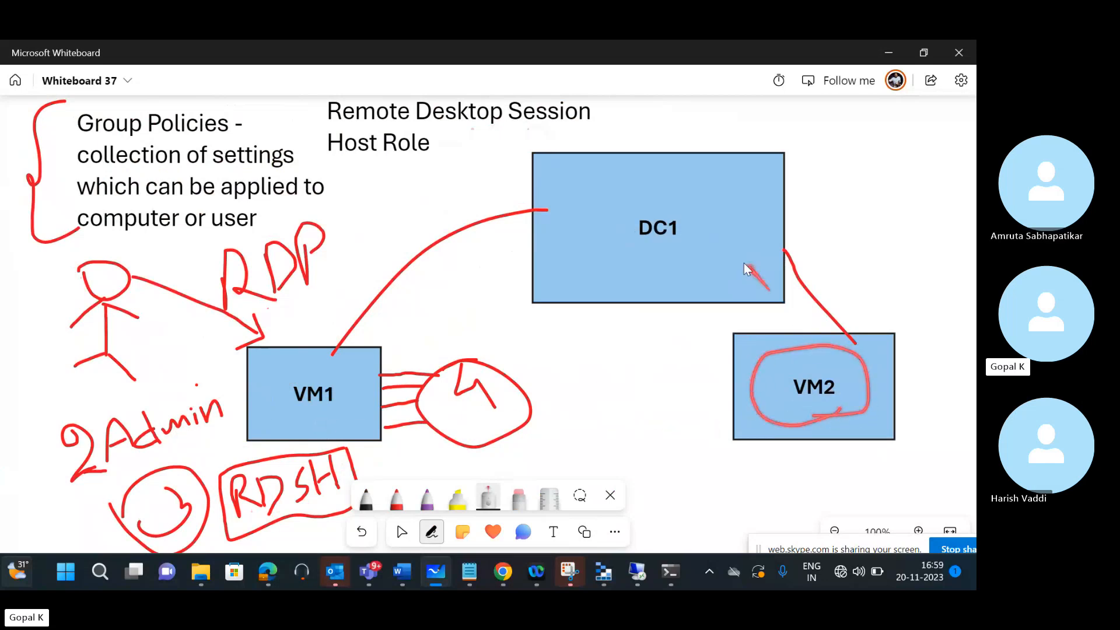
pyautogui.moveTo(864, 300); pyautogui.dragTo(802, 323)
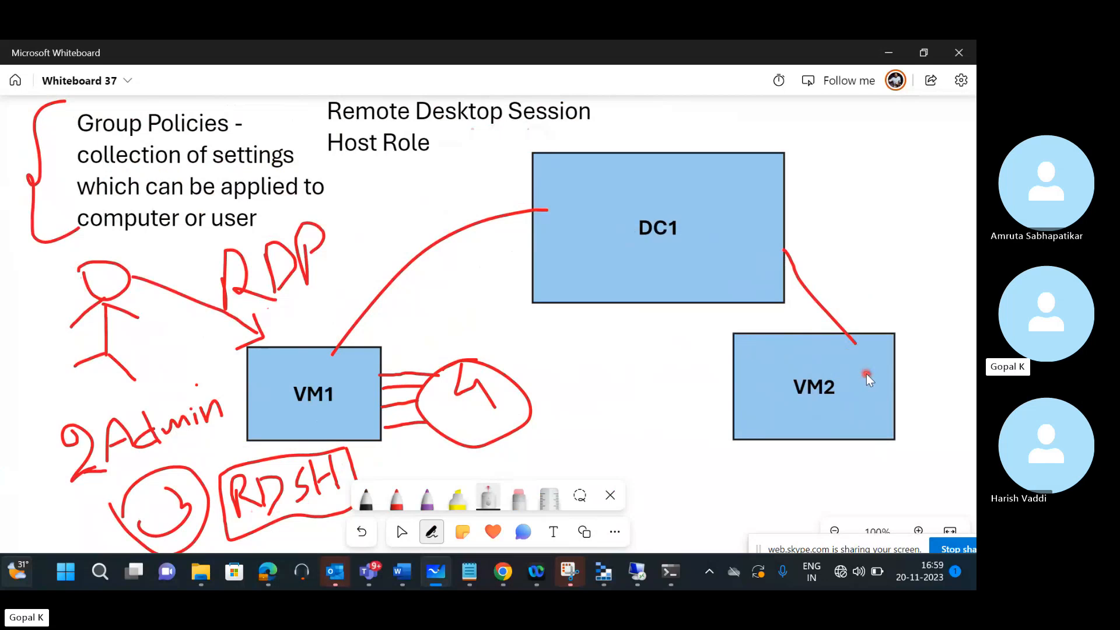
pyautogui.moveTo(867, 375)
pyautogui.mouseDown()
pyautogui.moveTo(721, 249)
pyautogui.moveTo(582, 206)
pyautogui.mouseUp()
pyautogui.moveTo(606, 274)
pyautogui.mouseDown()
pyautogui.moveTo(645, 266)
pyautogui.moveTo(730, 192)
pyautogui.moveTo(721, 200)
pyautogui.mouseUp()
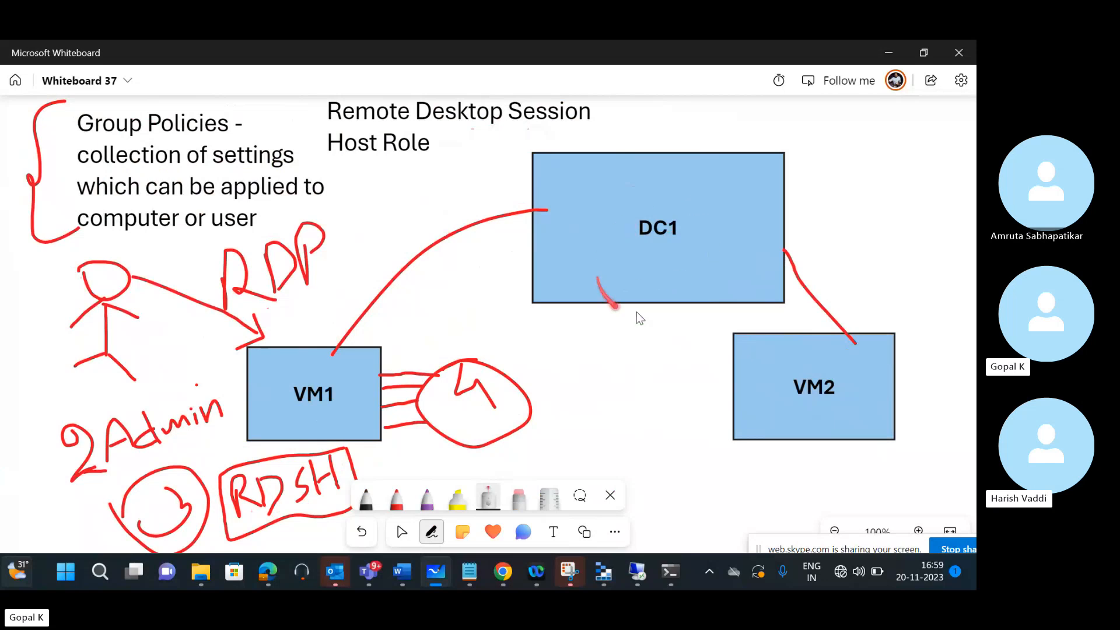
pyautogui.moveTo(618, 193)
pyautogui.mouseDown()
pyautogui.moveTo(583, 216)
pyautogui.moveTo(608, 282)
pyautogui.mouseUp()
pyautogui.moveTo(655, 175); pyautogui.dragTo(595, 208)
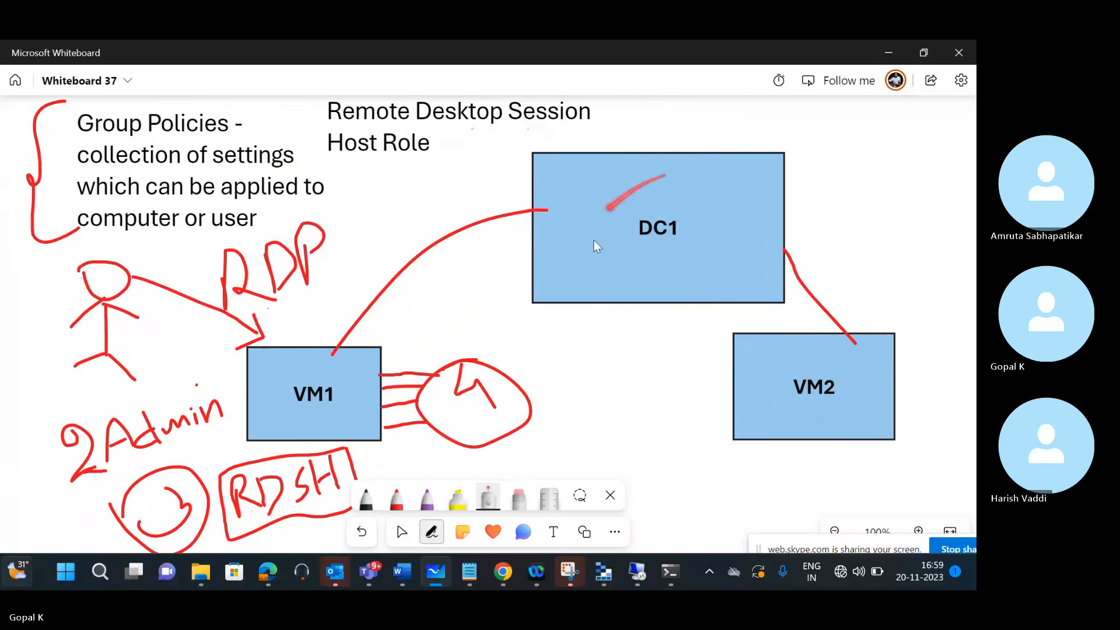
pyautogui.moveTo(658, 272)
pyautogui.mouseDown()
pyautogui.moveTo(616, 270)
pyautogui.moveTo(660, 308)
pyautogui.mouseUp()
pyautogui.moveTo(175, 147)
pyautogui.mouseDown()
pyautogui.moveTo(120, 130)
pyautogui.moveTo(228, 102)
pyautogui.mouseUp()
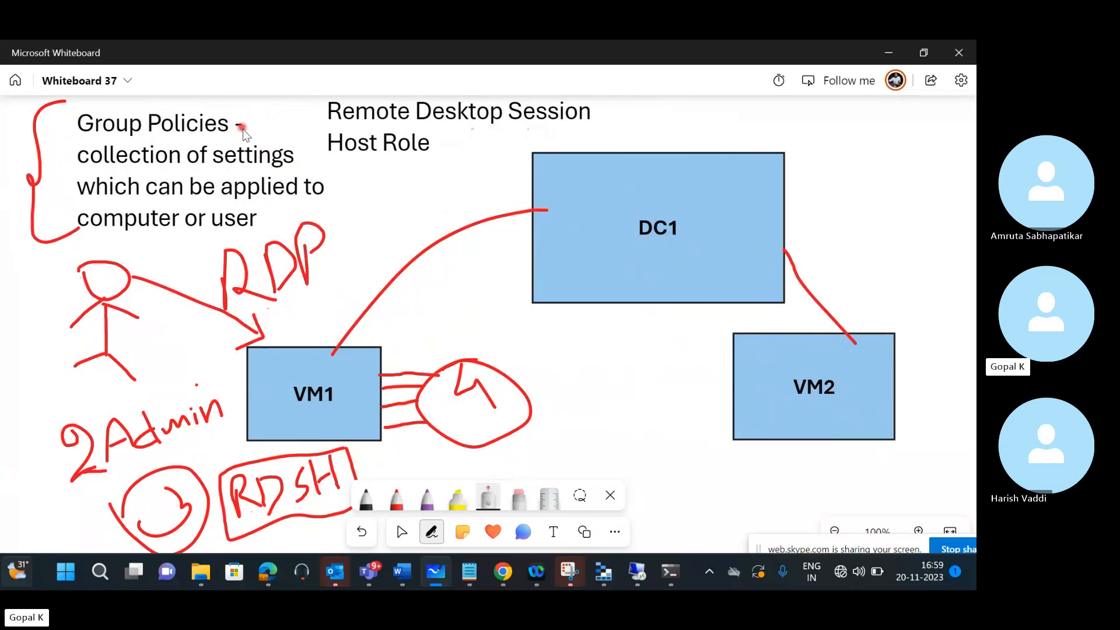
pyautogui.write('-')
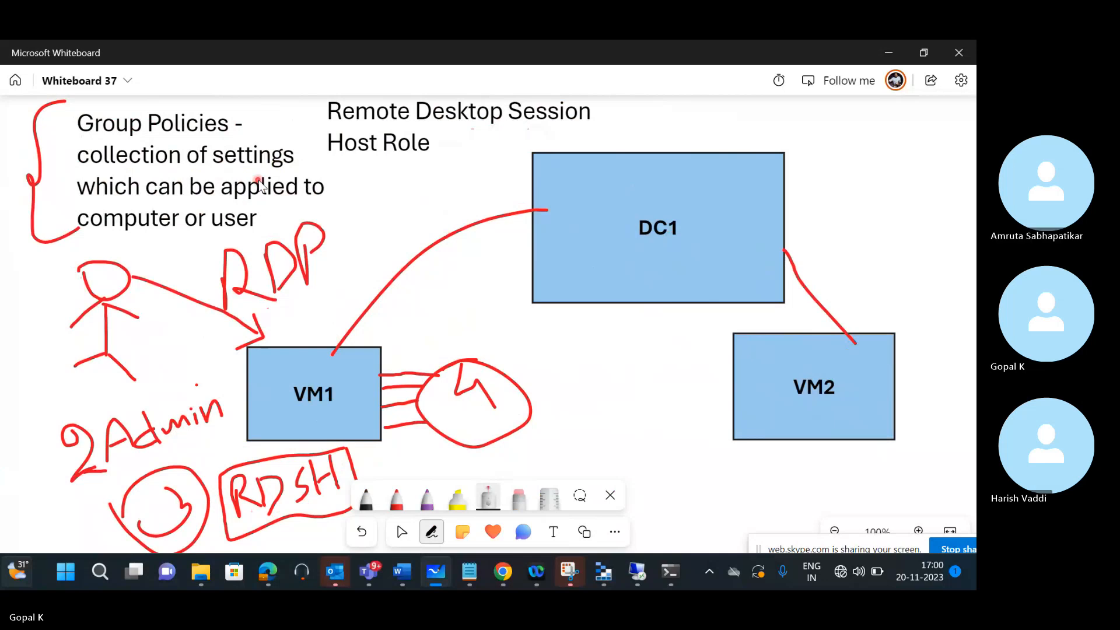
# Step: Switch to the Remote Desktop session of the DC01 server
pyautogui.moveTo(637, 575)
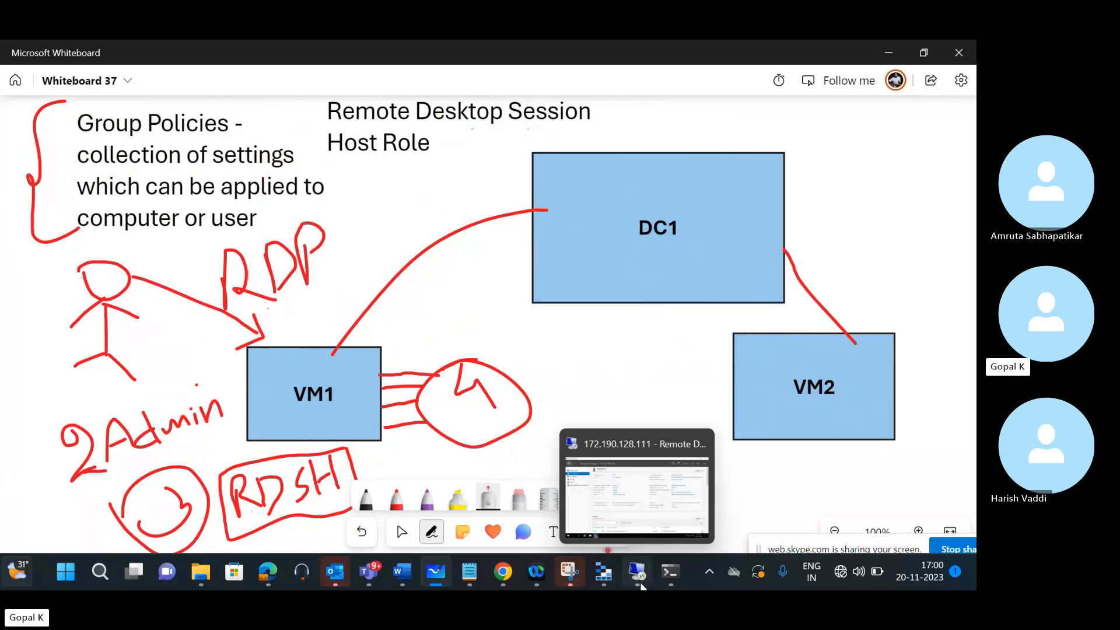
pyautogui.click(625, 545)
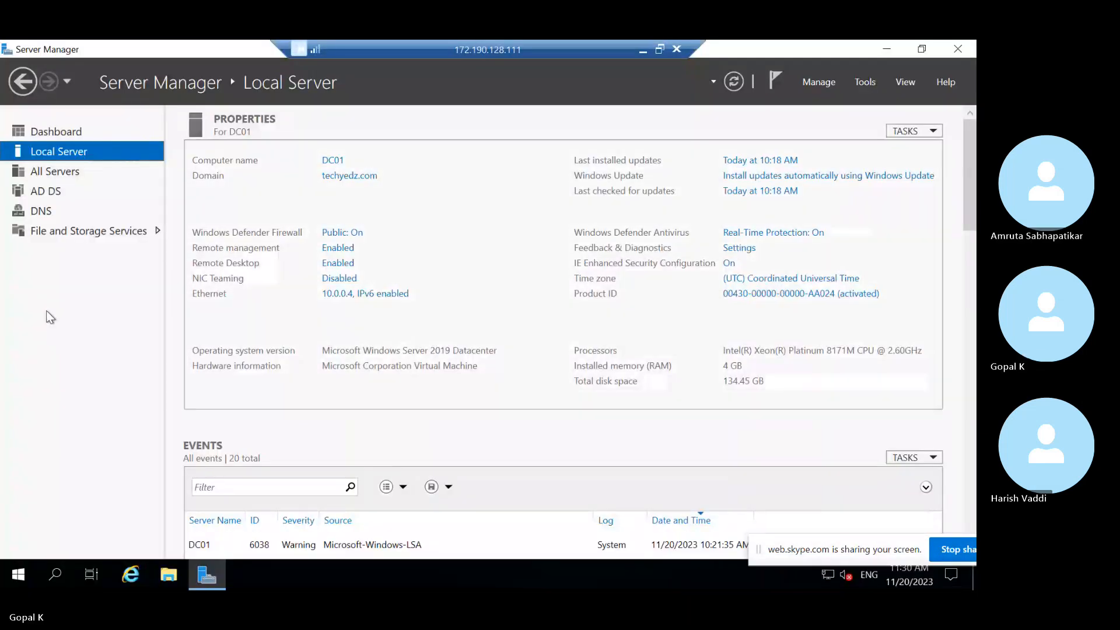
# Step: Open the Group Policy Management console from Server Manager and close it again
pyautogui.click(856, 86)
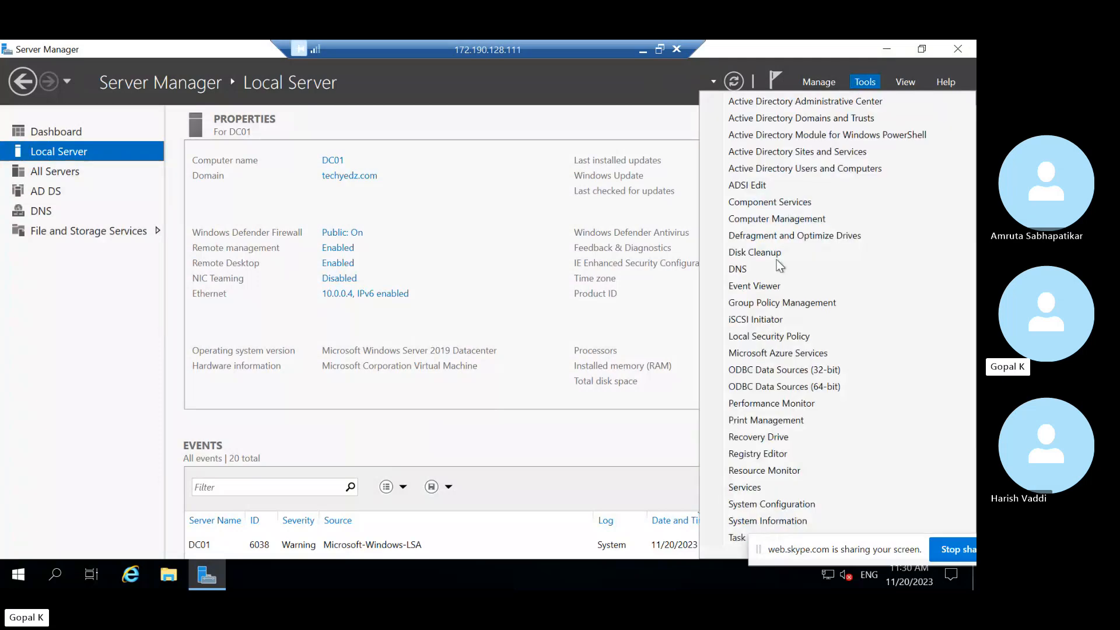
pyautogui.click(766, 302)
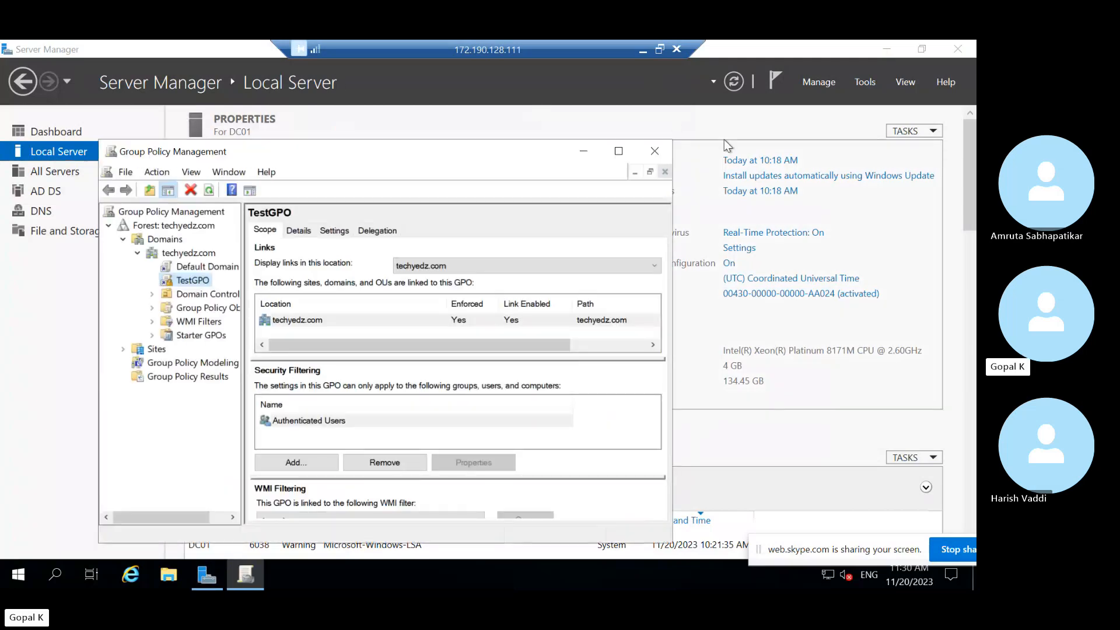
pyautogui.click(655, 151)
# Step: Run gpmc.msc to launch Group Policy Management and widen its window
pyautogui.press('super+r')
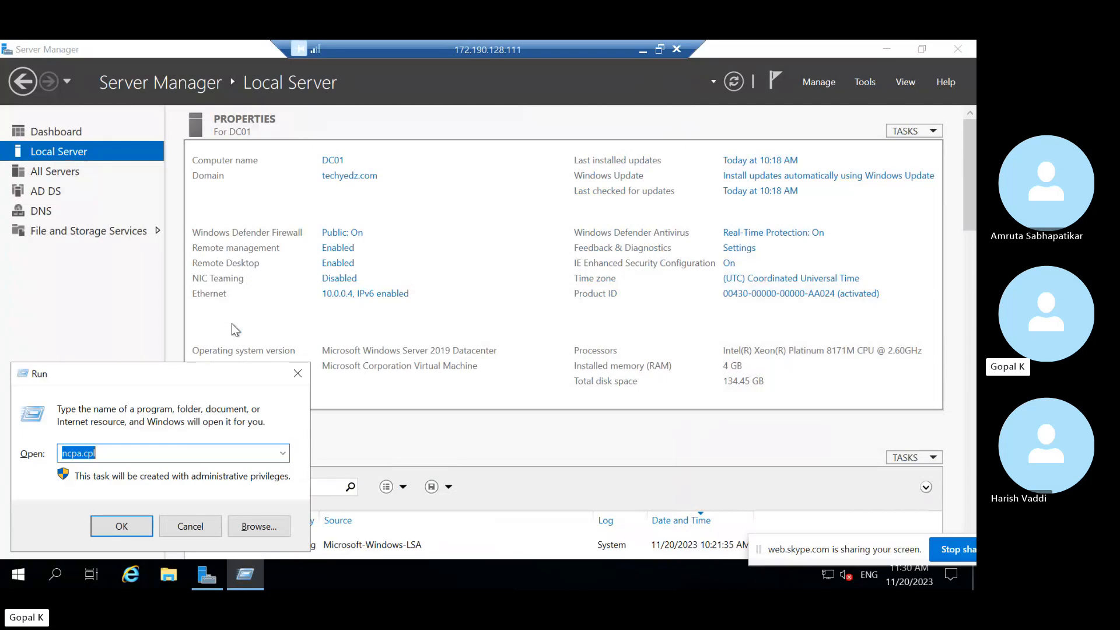
pyautogui.write('gp')
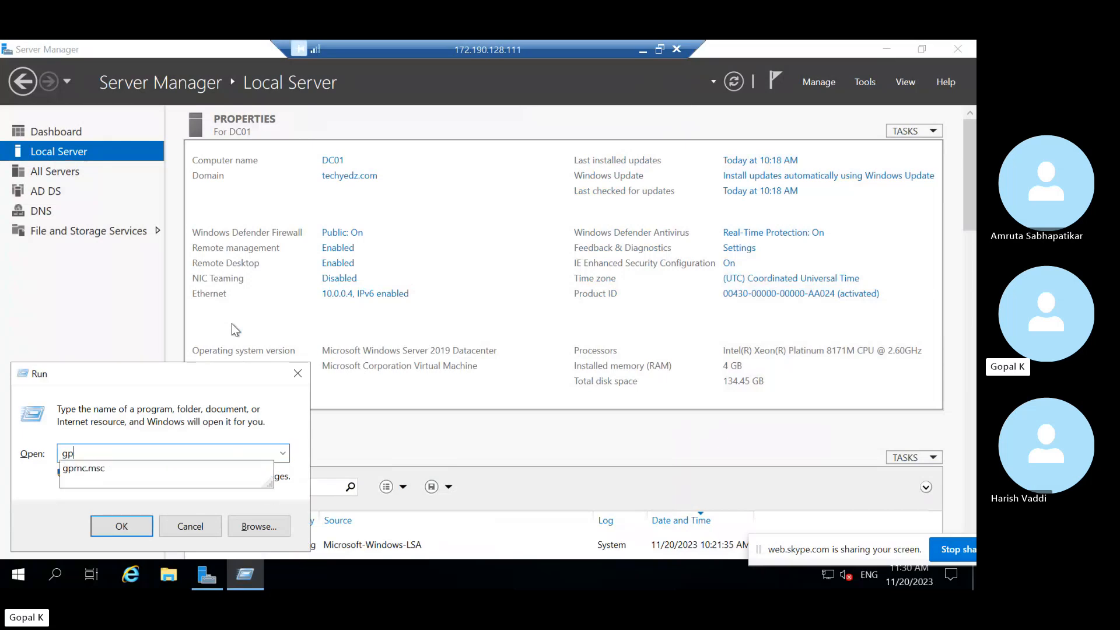
pyautogui.write('mc.msc')
pyautogui.press('Return')
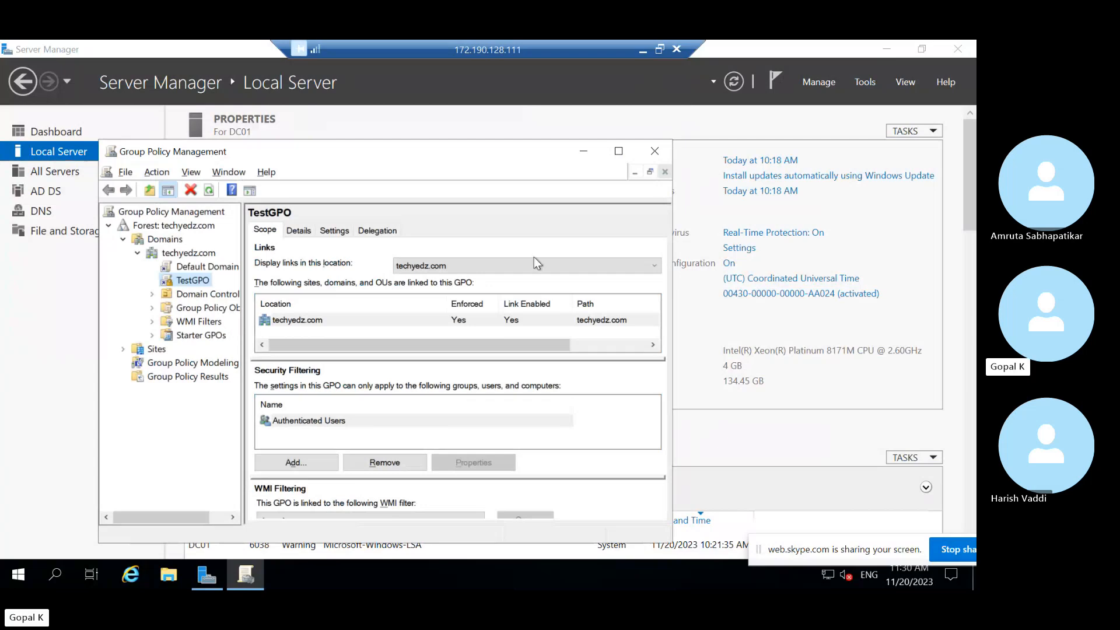
pyautogui.moveTo(673, 236); pyautogui.dragTo(816, 233)
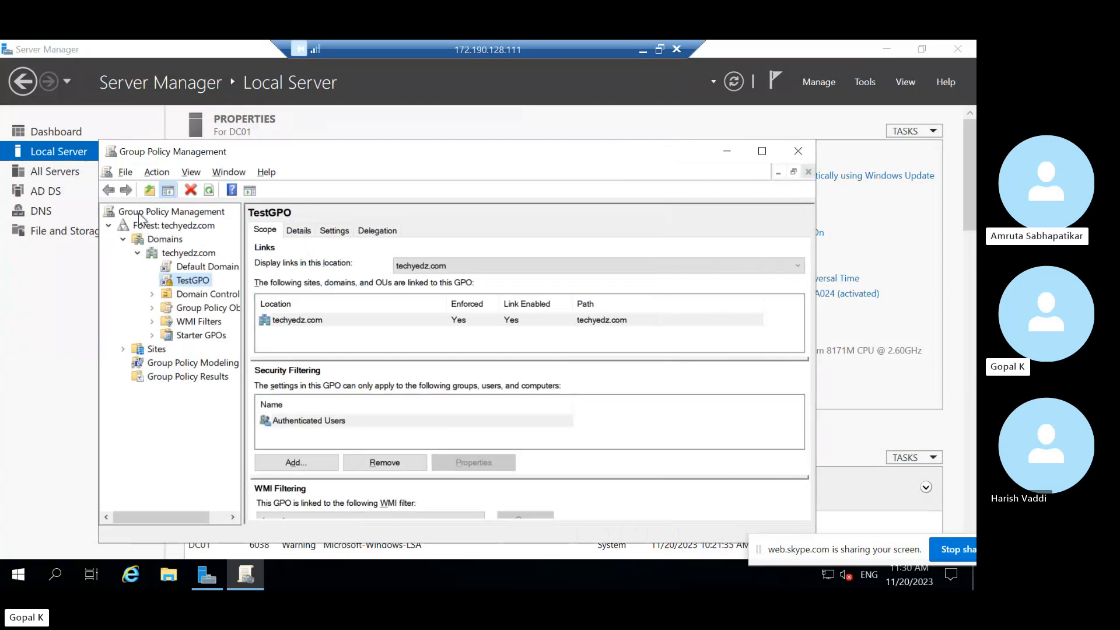
# Step: Collapse and re-expand the techyedz.com forest, expand Domains and select the techyedz.com domain
pyautogui.click(109, 225)
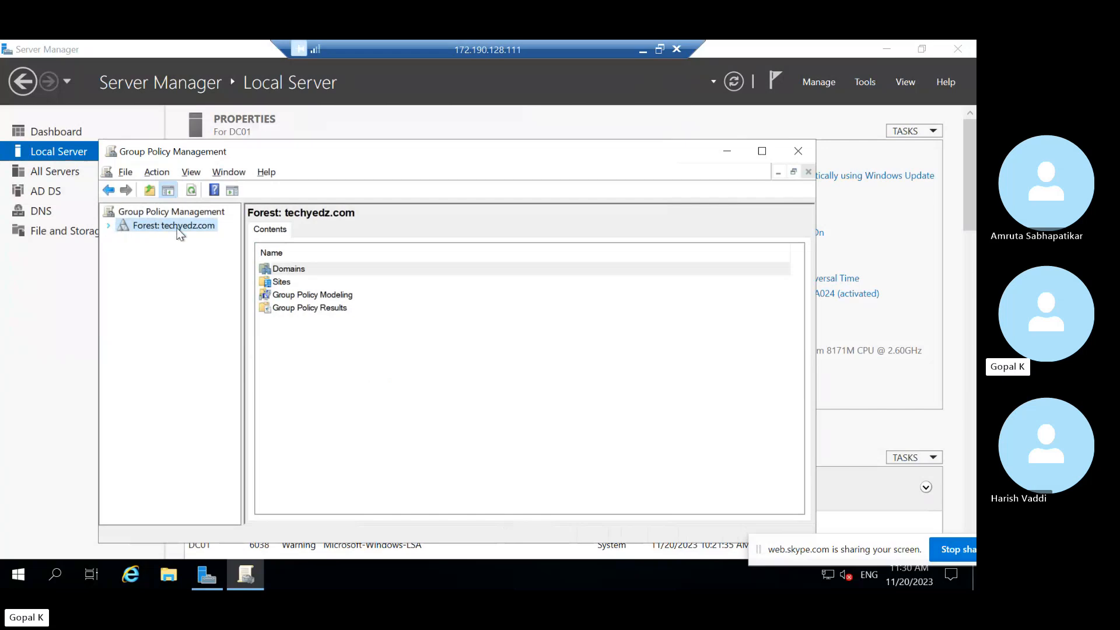
pyautogui.click(109, 227)
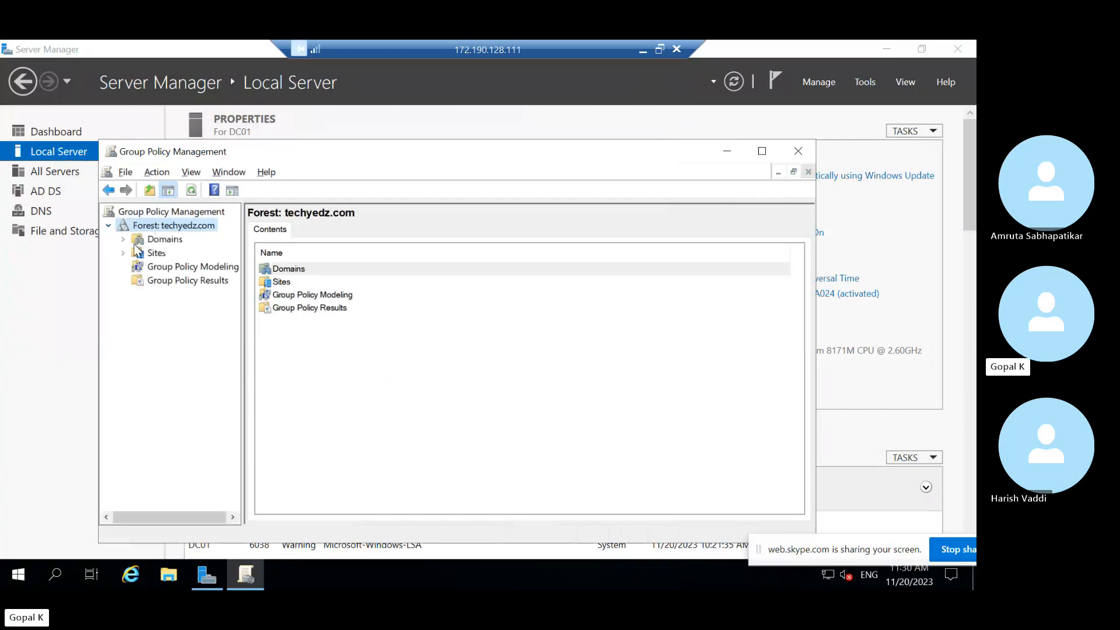
pyautogui.click(123, 240)
pyautogui.click(181, 254)
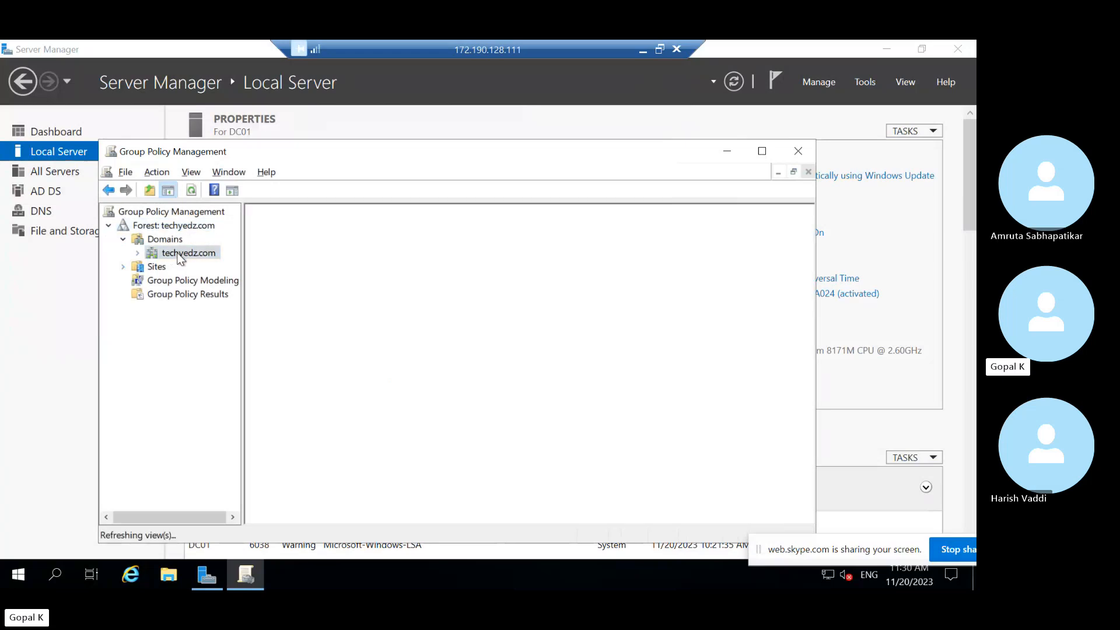
# Step: Expand the techyedz.com domain and view the scope of the TestGPO link
pyautogui.click(139, 254)
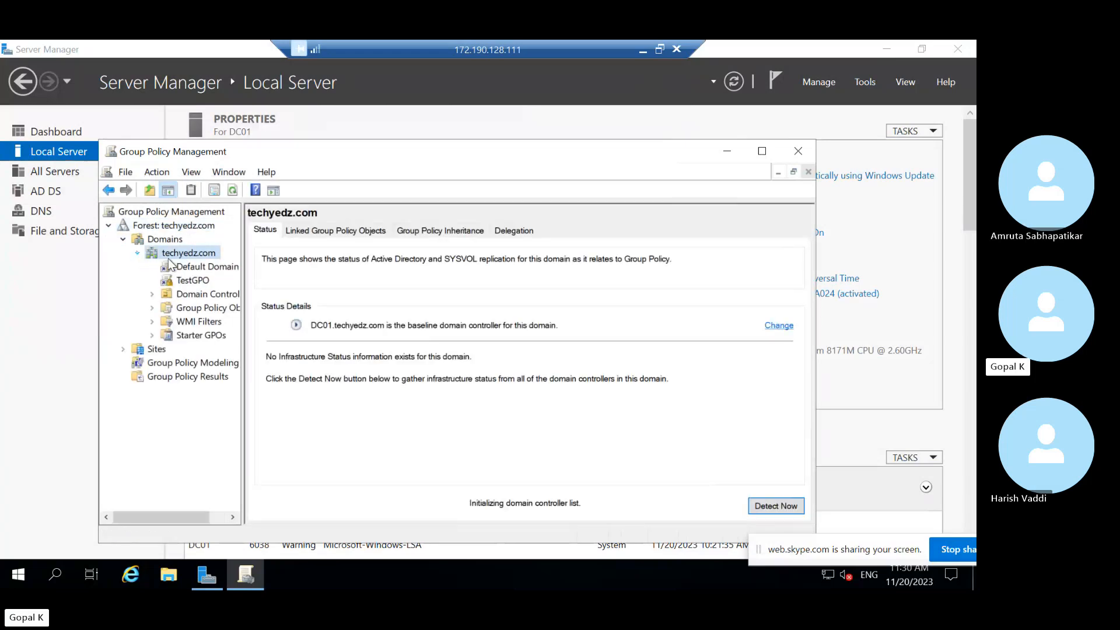
pyautogui.click(192, 280)
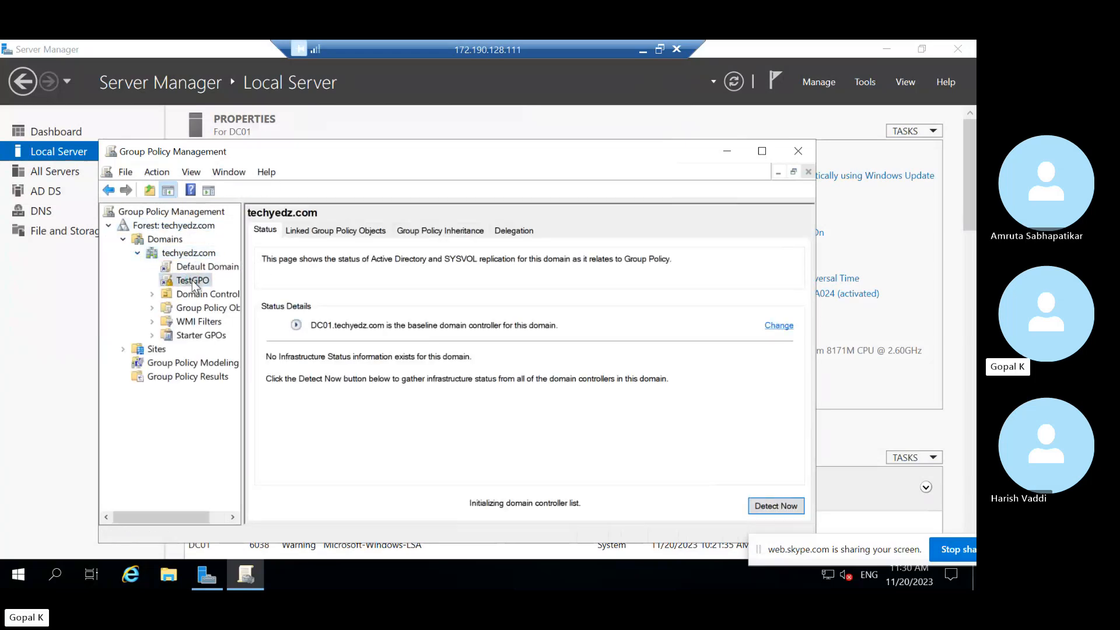
pyautogui.click(565, 381)
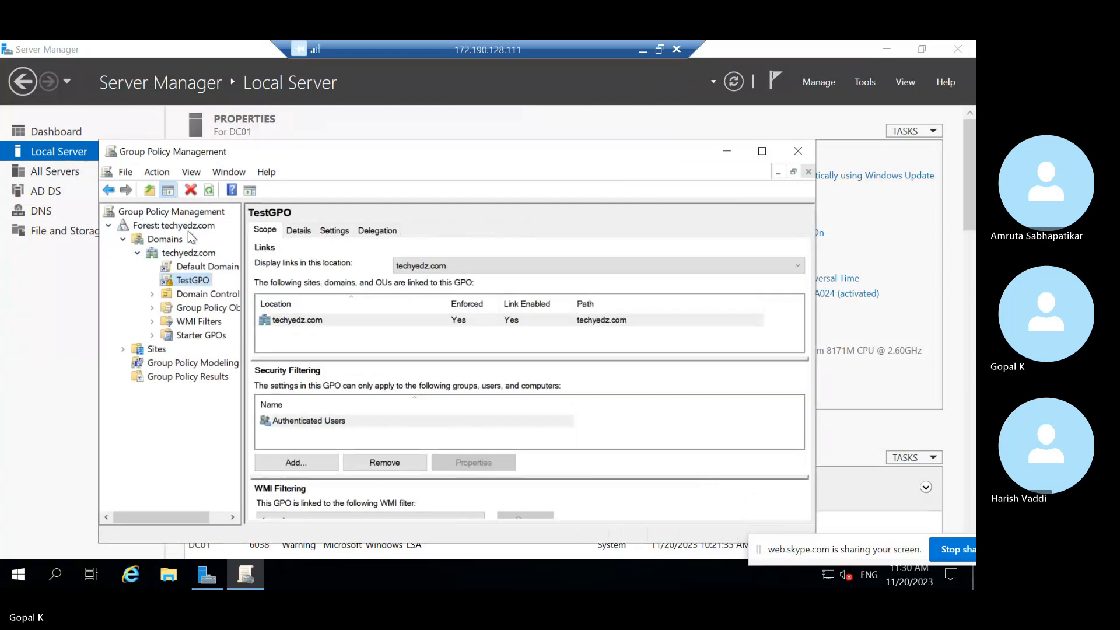
# Step: Create a new GPO named Gptest123 in the techyedz.com domain and link it there
pyautogui.click(188, 255)
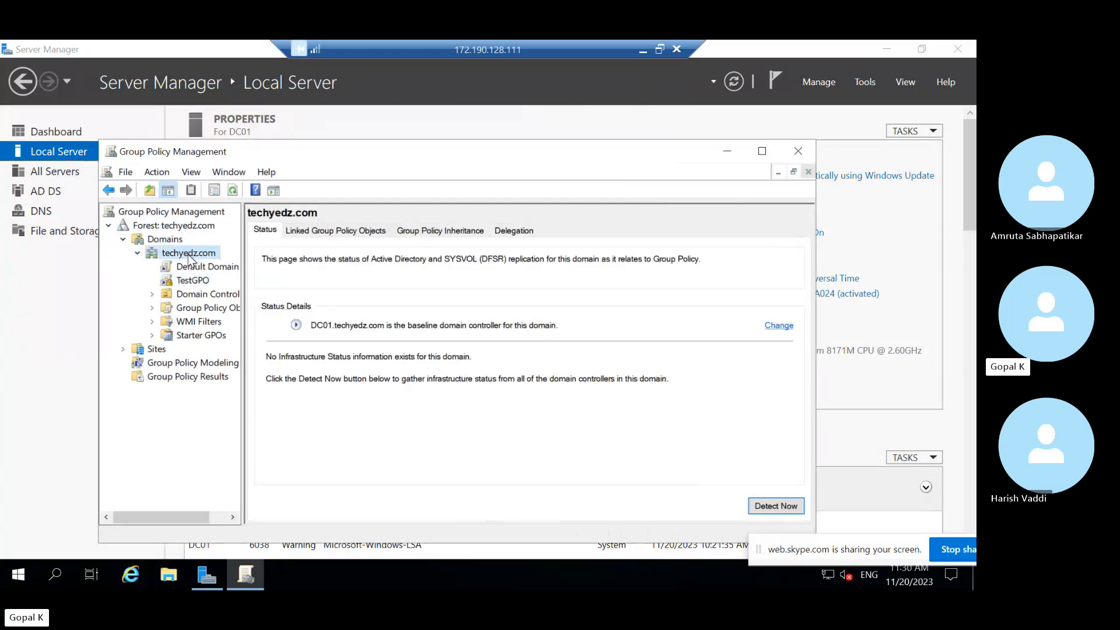
pyautogui.rightClick(188, 257)
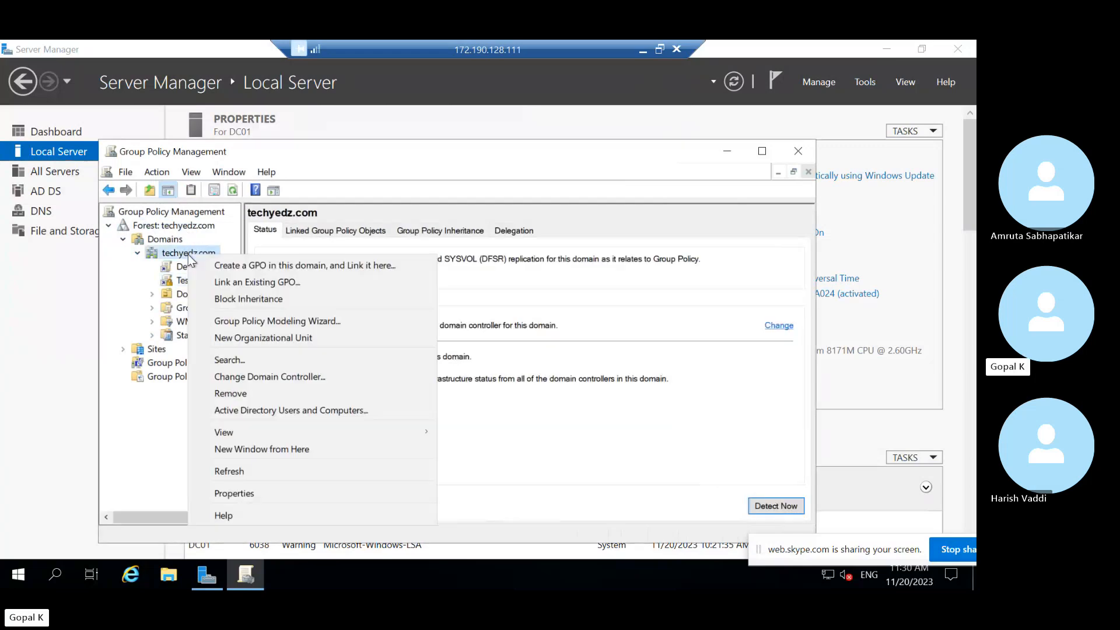
pyautogui.click(91, 292)
pyautogui.hotkey('alt', 'Tab')
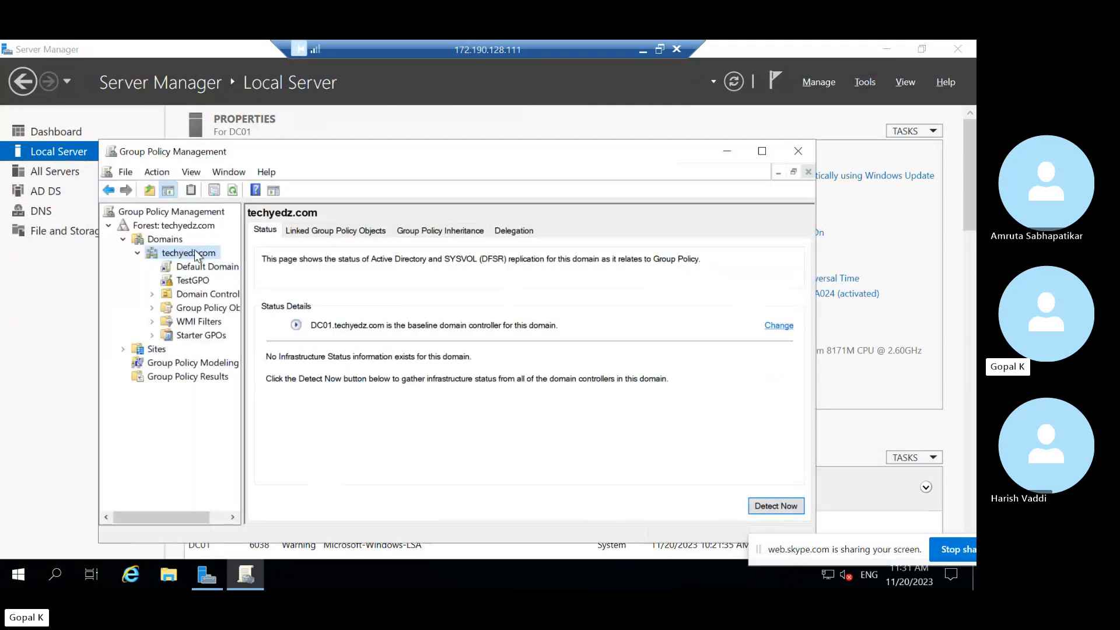
pyautogui.rightClick(196, 256)
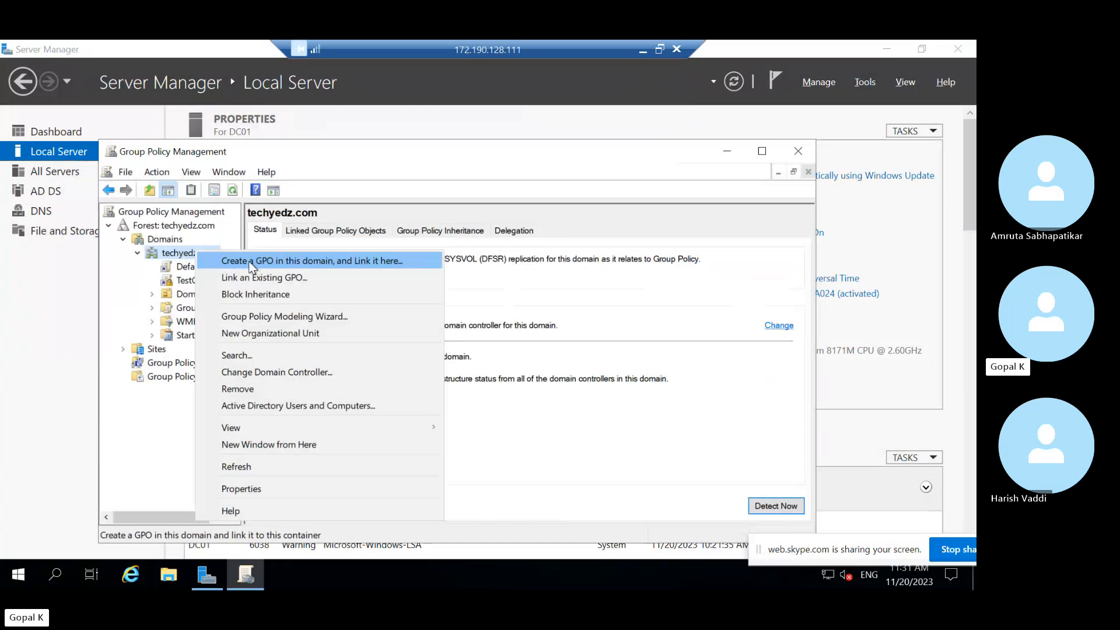
pyautogui.click(386, 261)
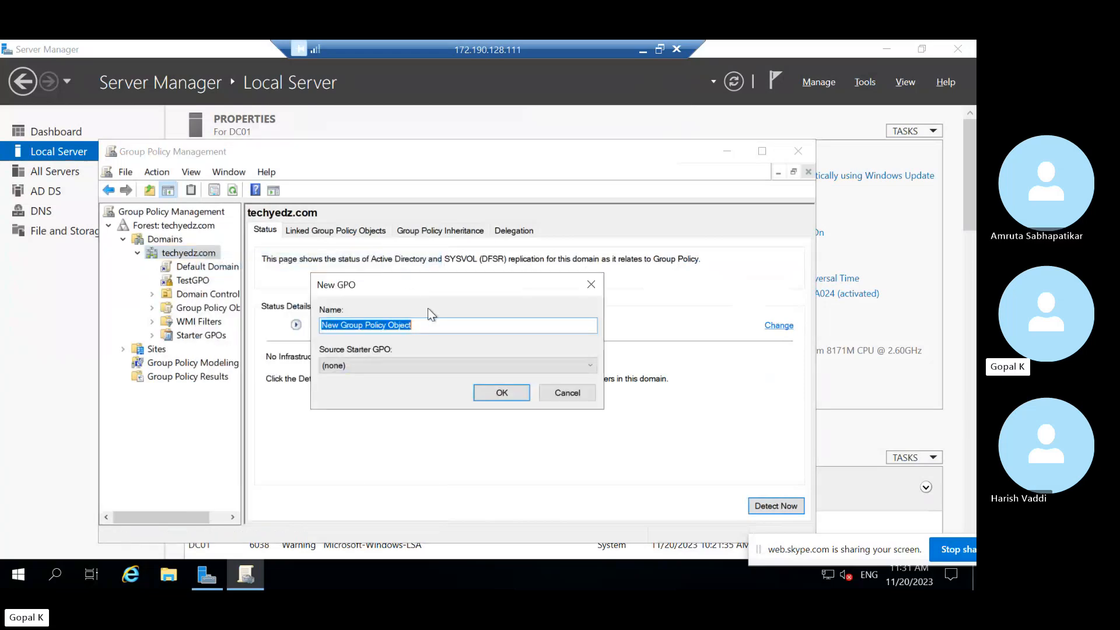
pyautogui.write('G')
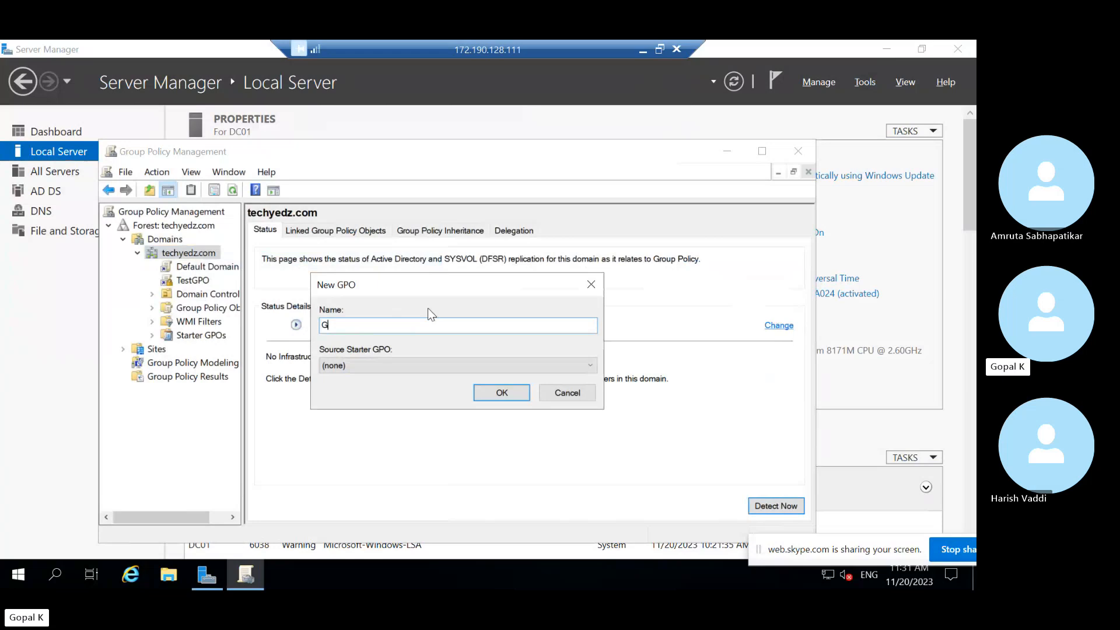
pyautogui.write('ptest123')
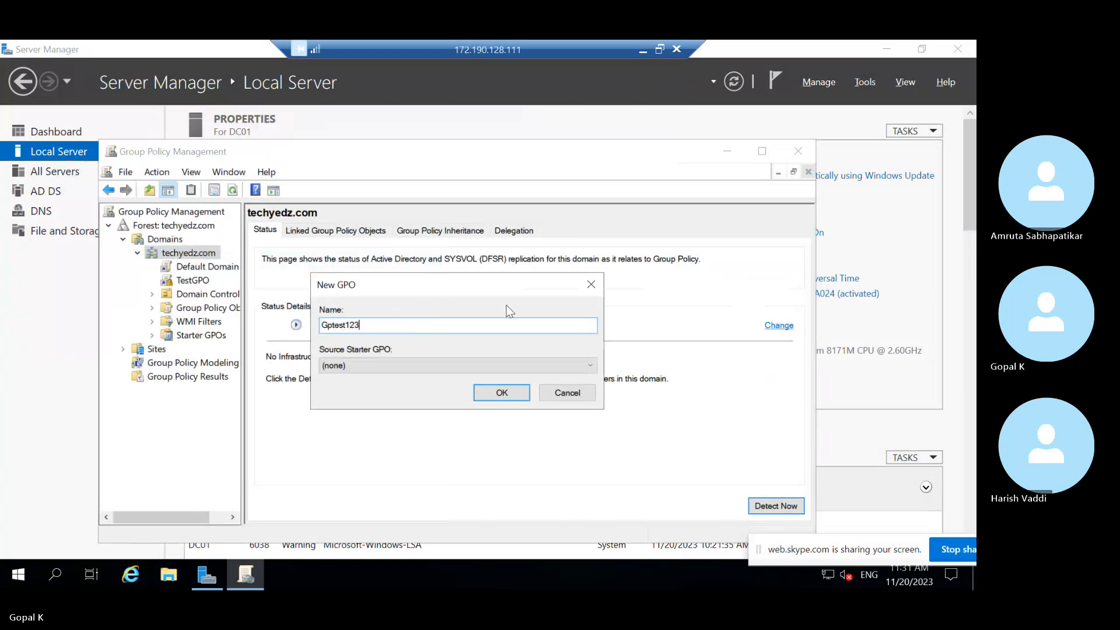
pyautogui.click(501, 393)
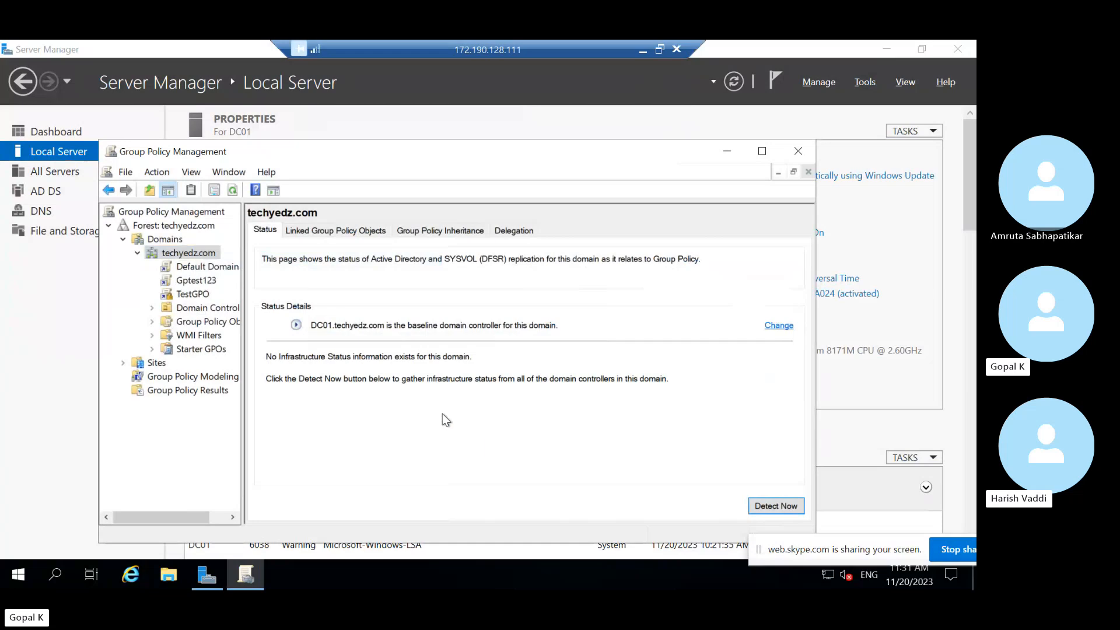
# Step: View the scope of the Gptest123 GPO and select its techyedz.com link
pyautogui.click(196, 282)
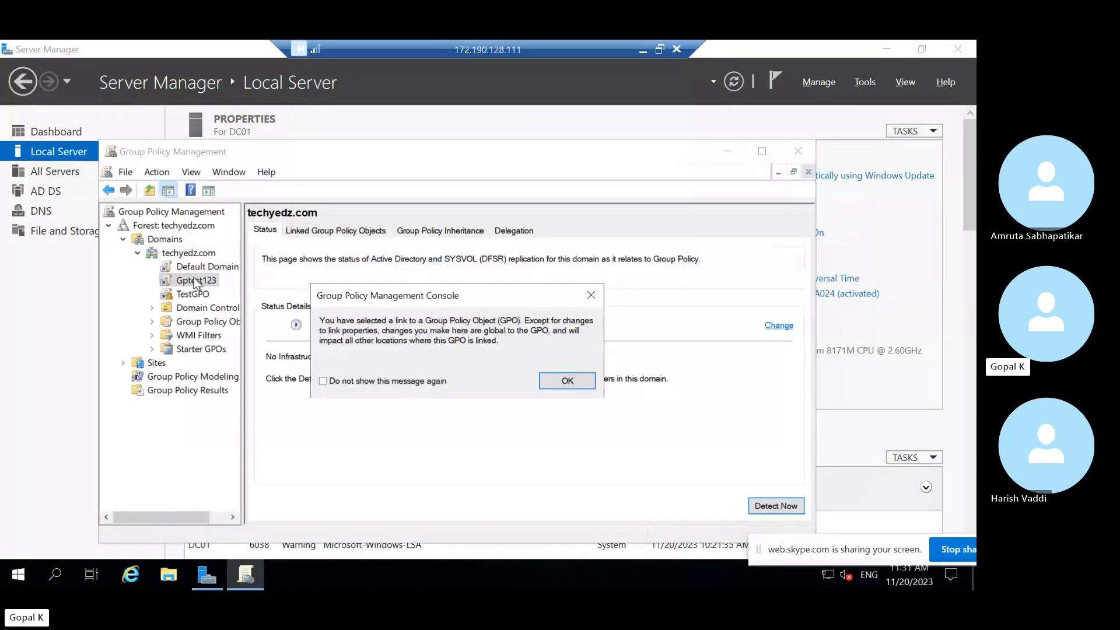
pyautogui.click(568, 382)
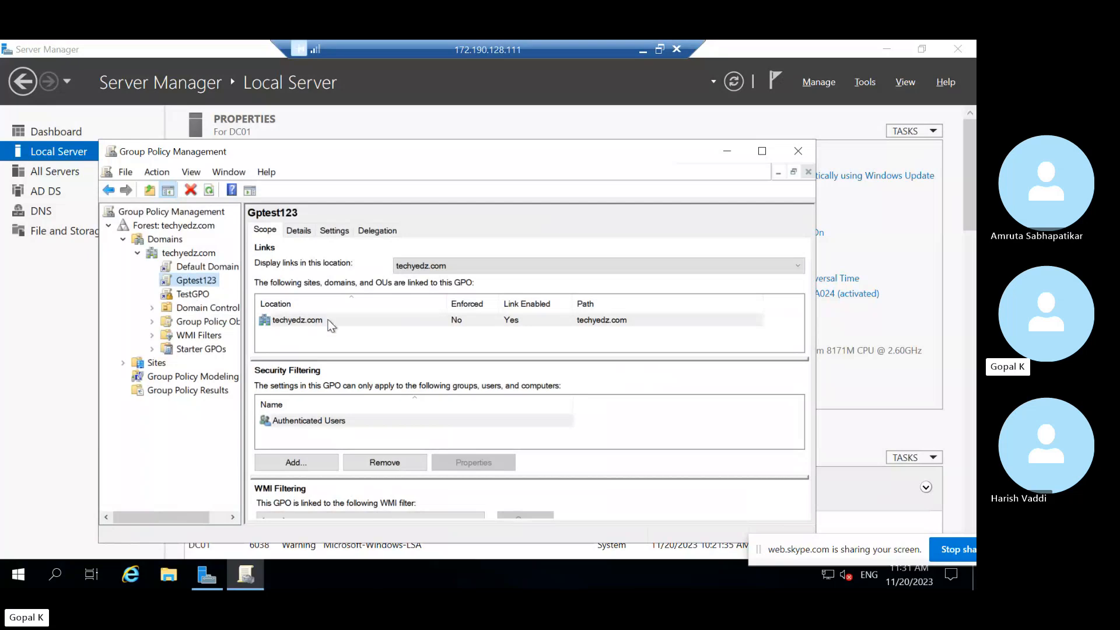
pyautogui.click(291, 322)
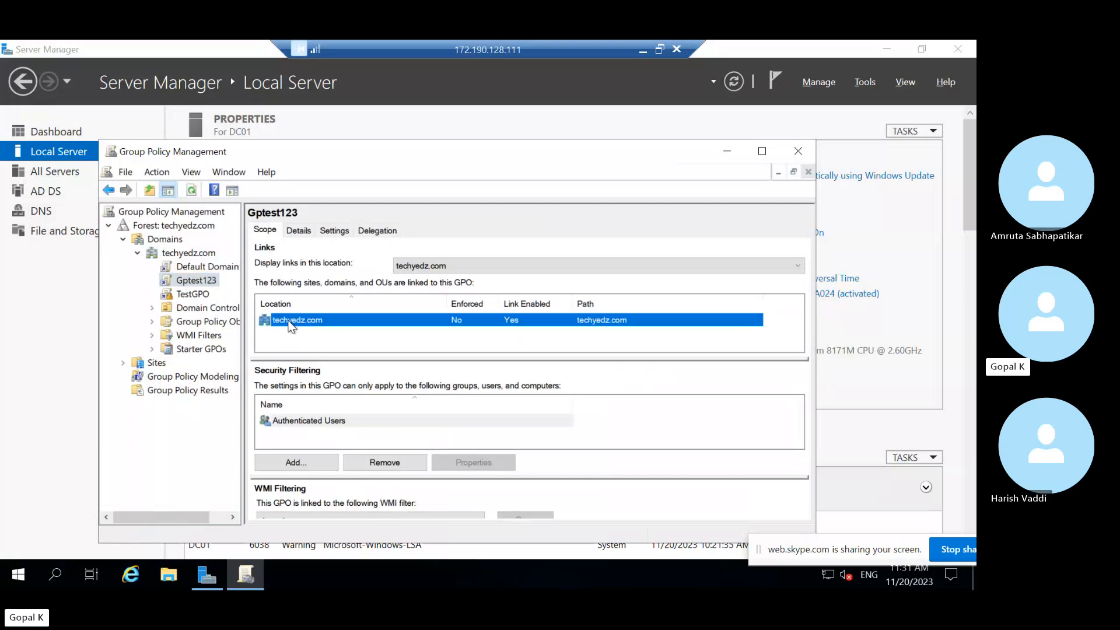
# Step: Open the Gptest123 GPO for editing in the Group Policy Management Editor
pyautogui.click(195, 281)
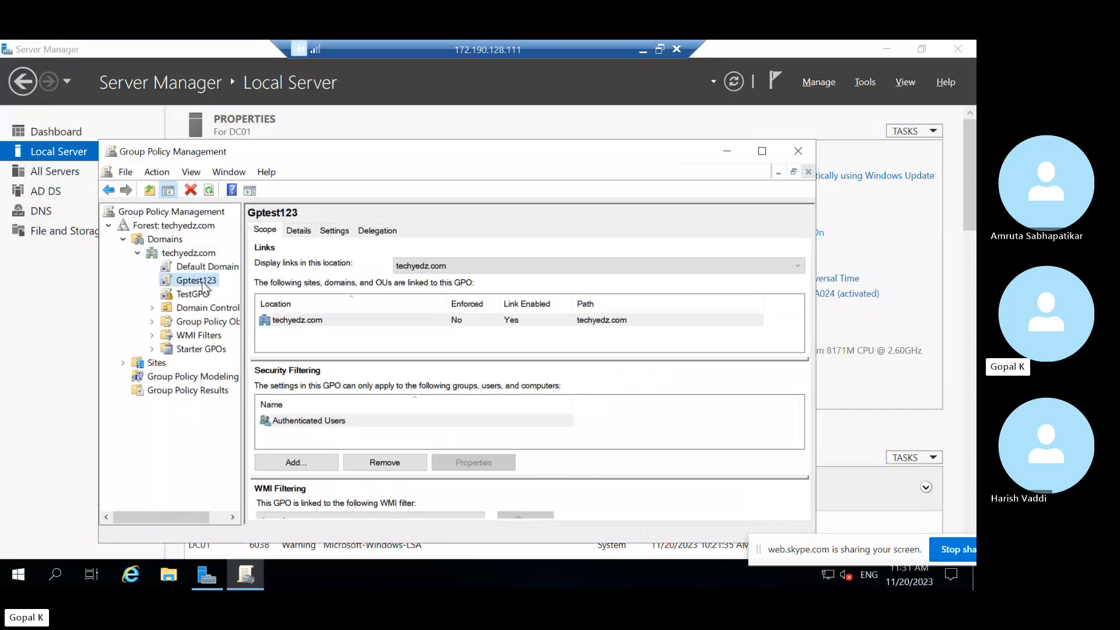
pyautogui.rightClick(204, 287)
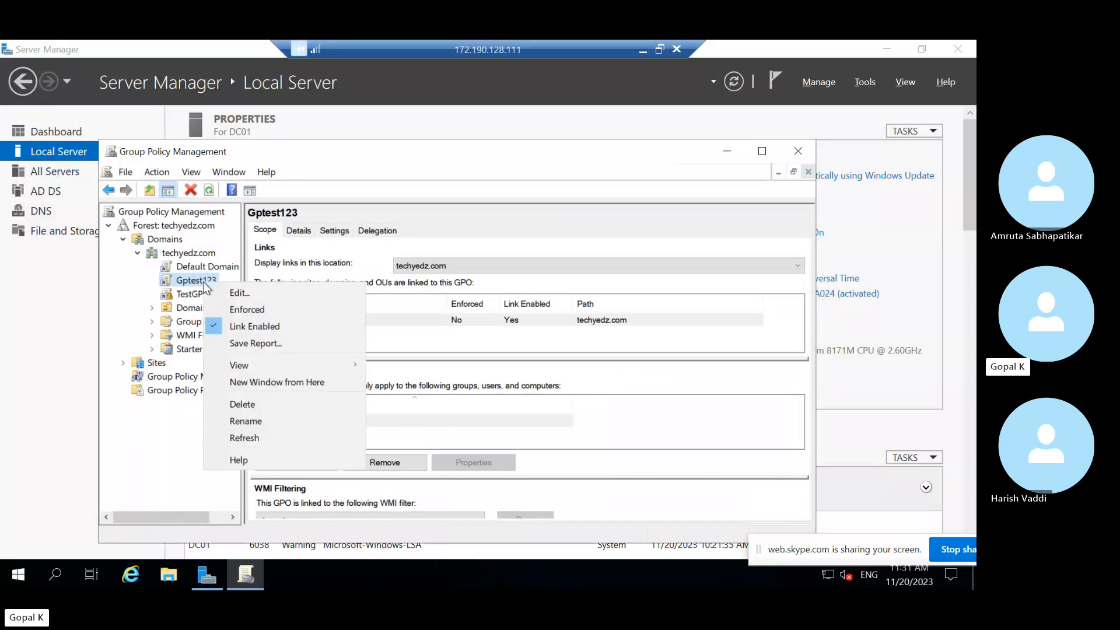
pyautogui.click(237, 295)
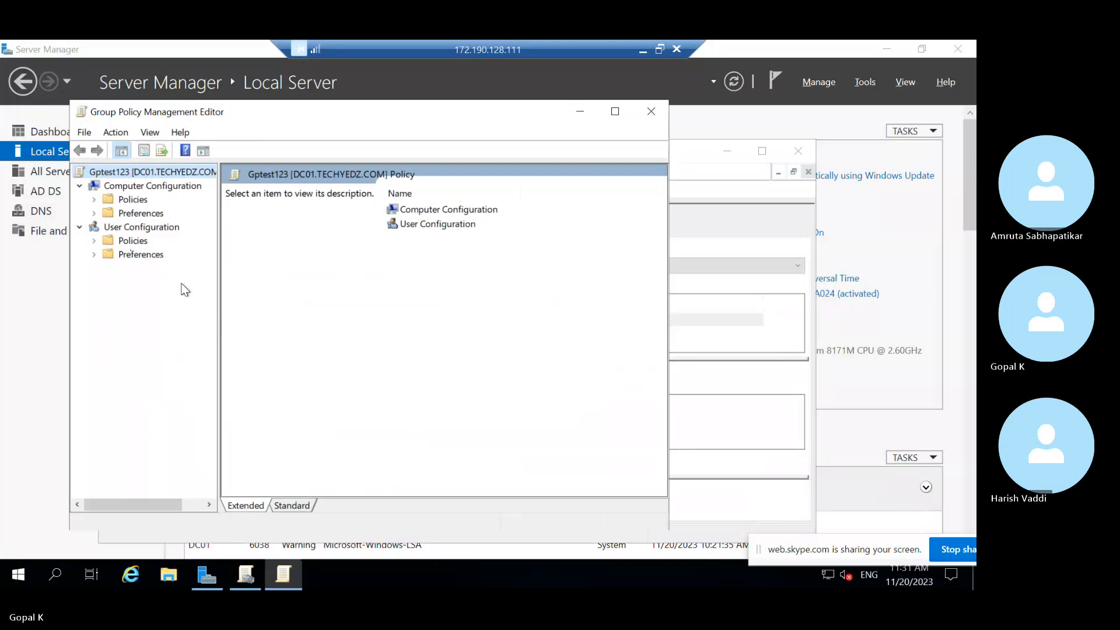
# Step: Look through Windows Settings in the User Configuration preferences and collapse that folder again
pyautogui.click(93, 255)
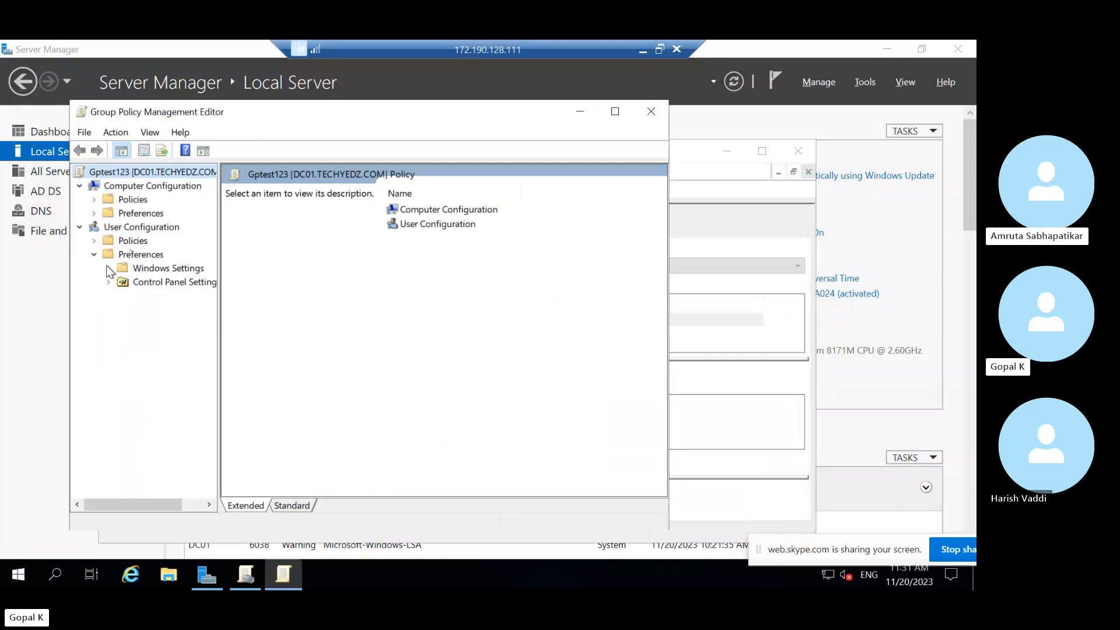
pyautogui.click(109, 269)
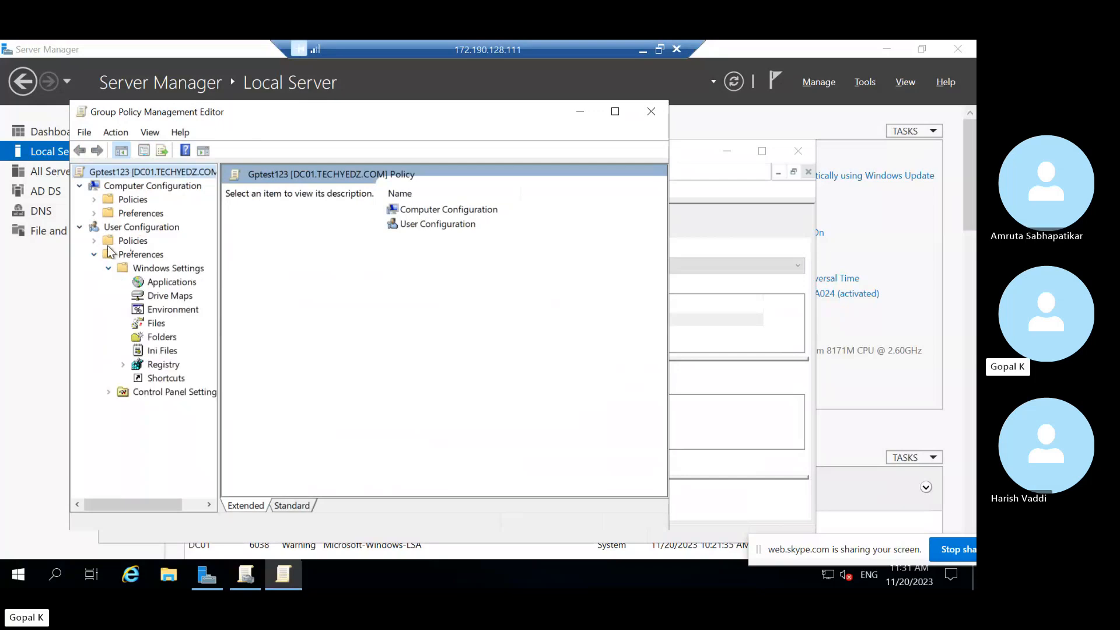
pyautogui.click(108, 269)
# Step: Expand the User Configuration policies through Administrative Templates to Windows Components and widen the tree pane
pyautogui.click(94, 241)
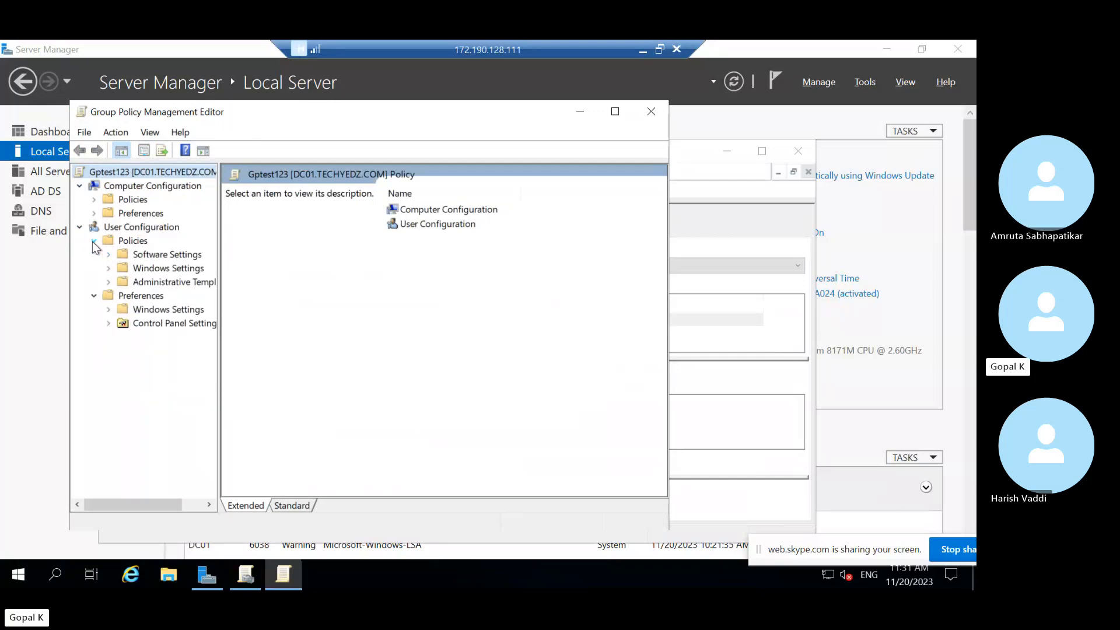
pyautogui.click(109, 283)
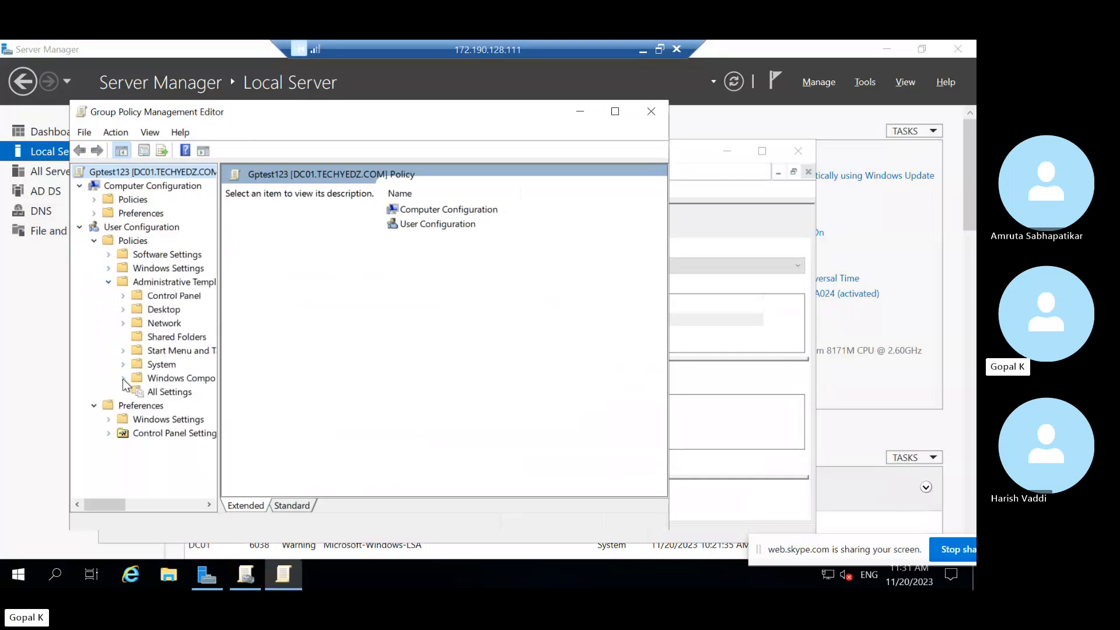
pyautogui.click(123, 378)
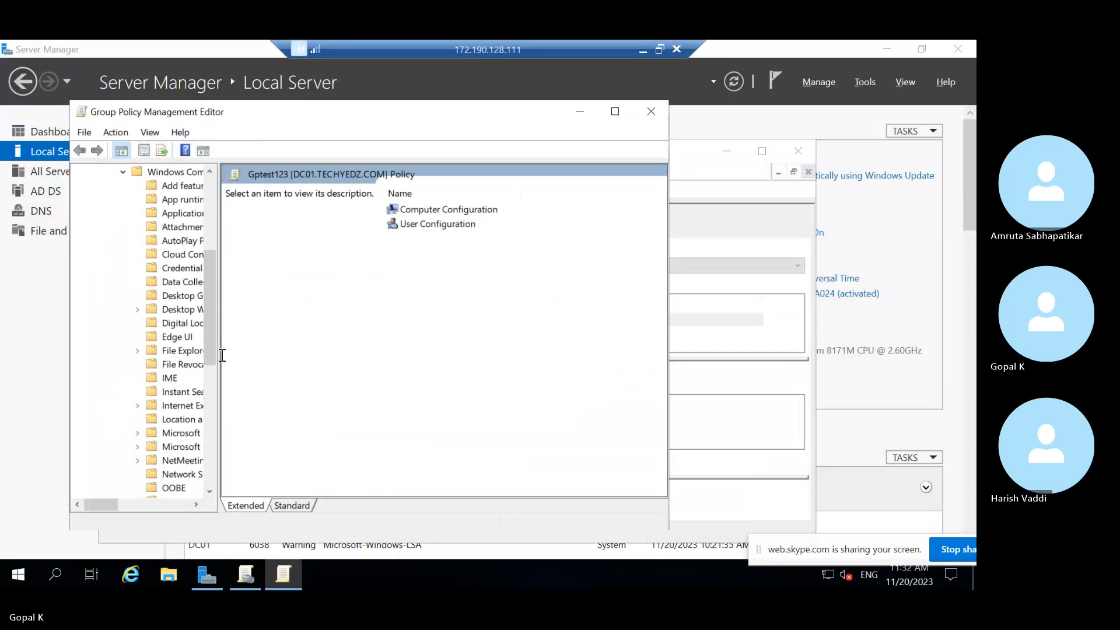
pyautogui.moveTo(220, 360); pyautogui.dragTo(345, 369)
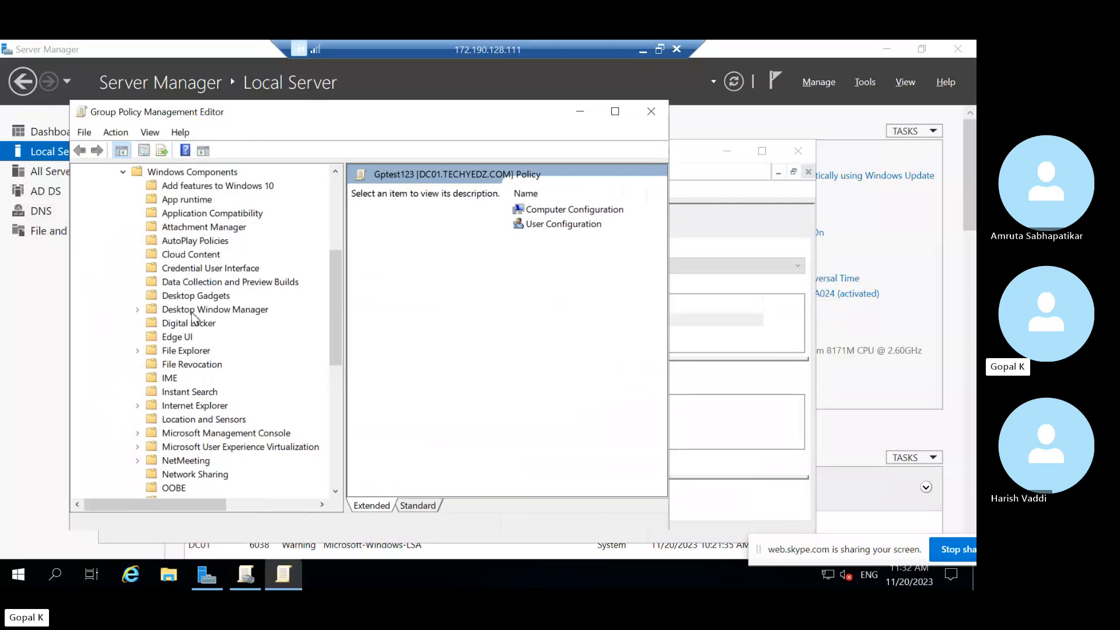
# Step: Select Remote Desktop Services under Windows Components and widen the editor window
pyautogui.click(194, 297)
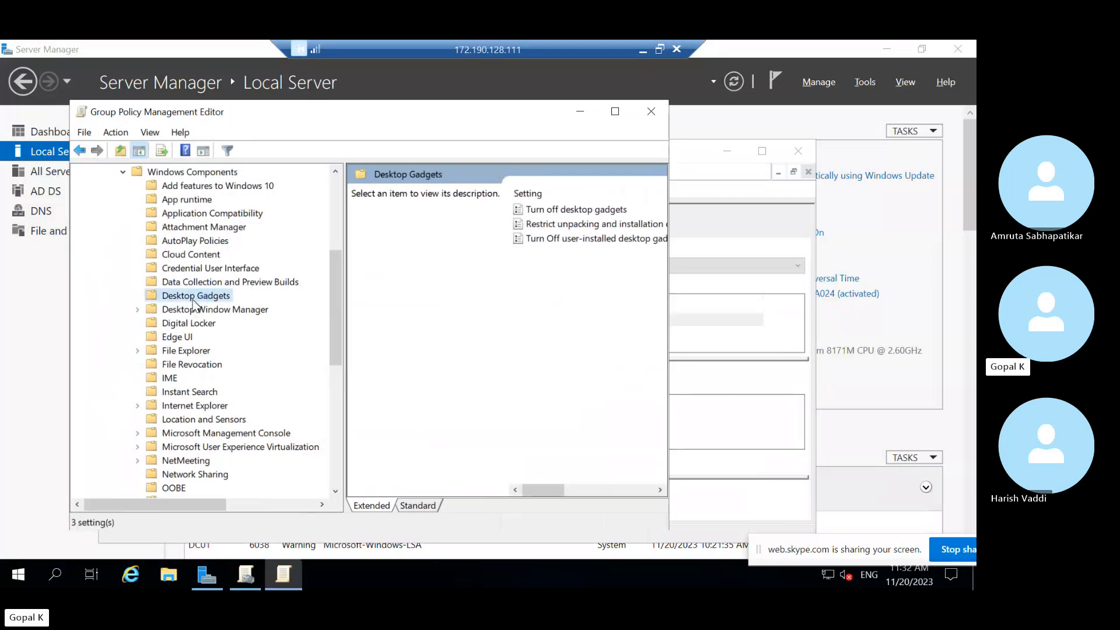
pyautogui.press('r')
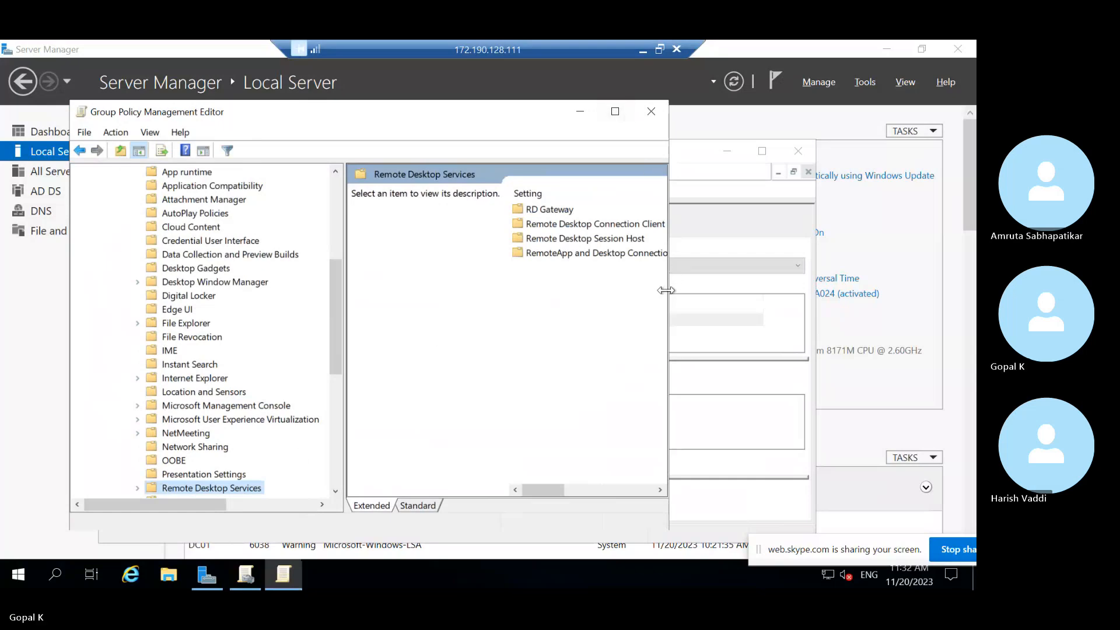
pyautogui.moveTo(669, 290); pyautogui.dragTo(903, 290)
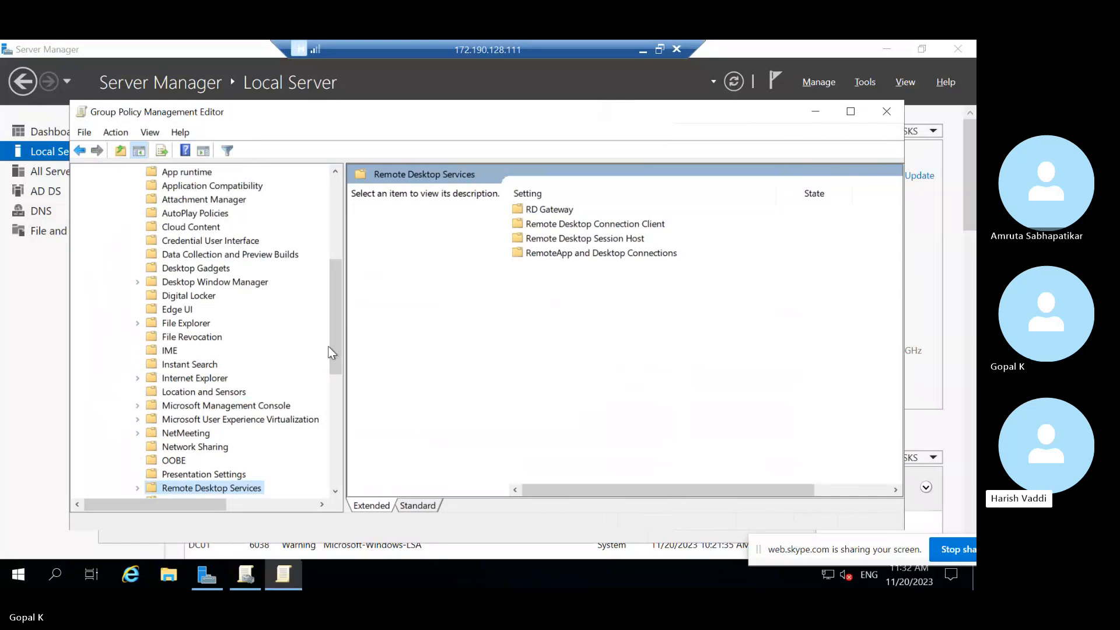
pyautogui.moveTo(339, 341); pyautogui.dragTo(341, 396)
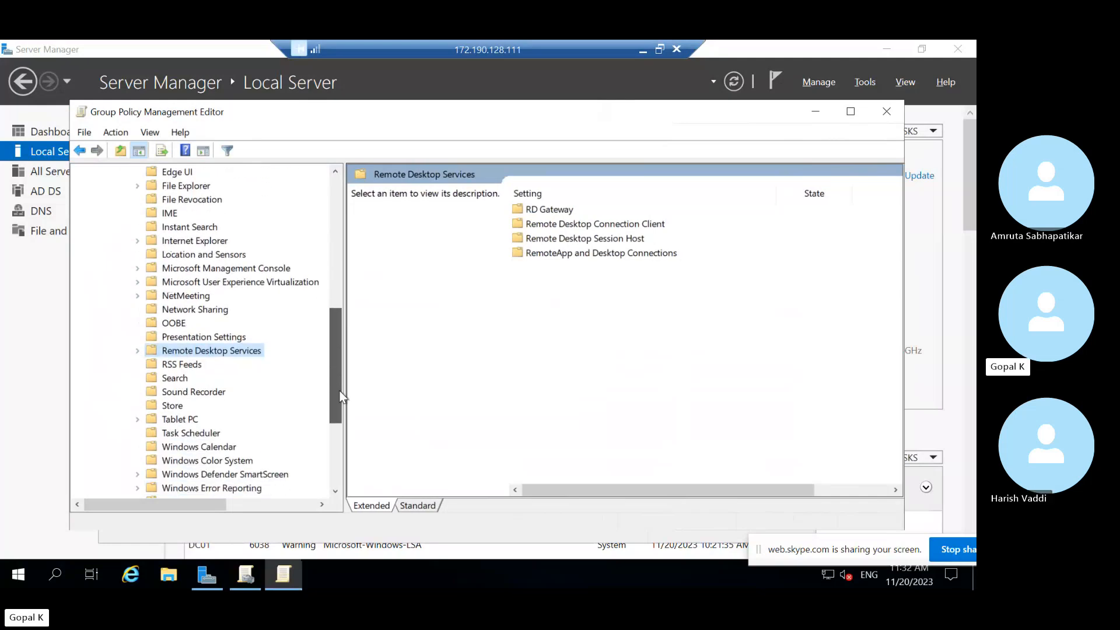
# Step: Expand Remote Desktop Services and Remote Desktop Session Host, and show the Connections settings
pyautogui.click(138, 352)
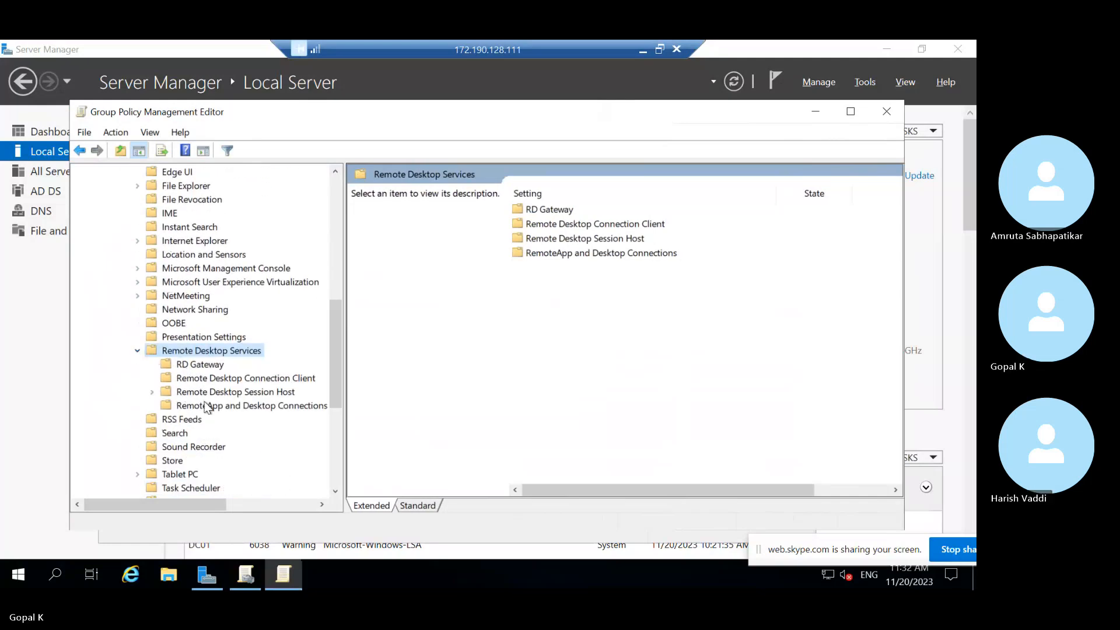
pyautogui.click(202, 391)
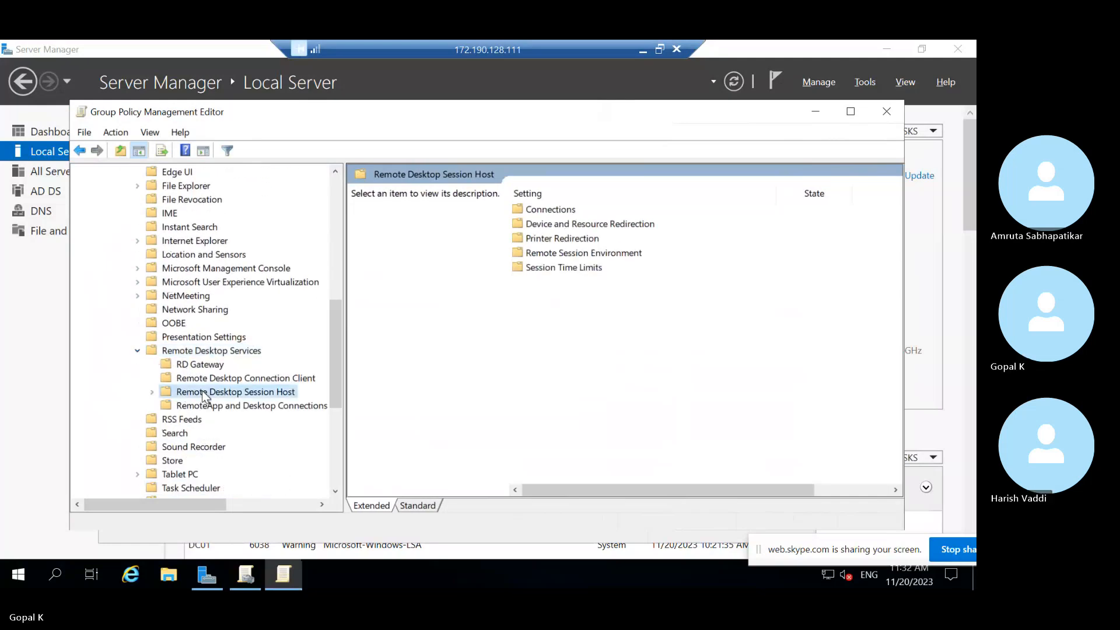
pyautogui.click(152, 393)
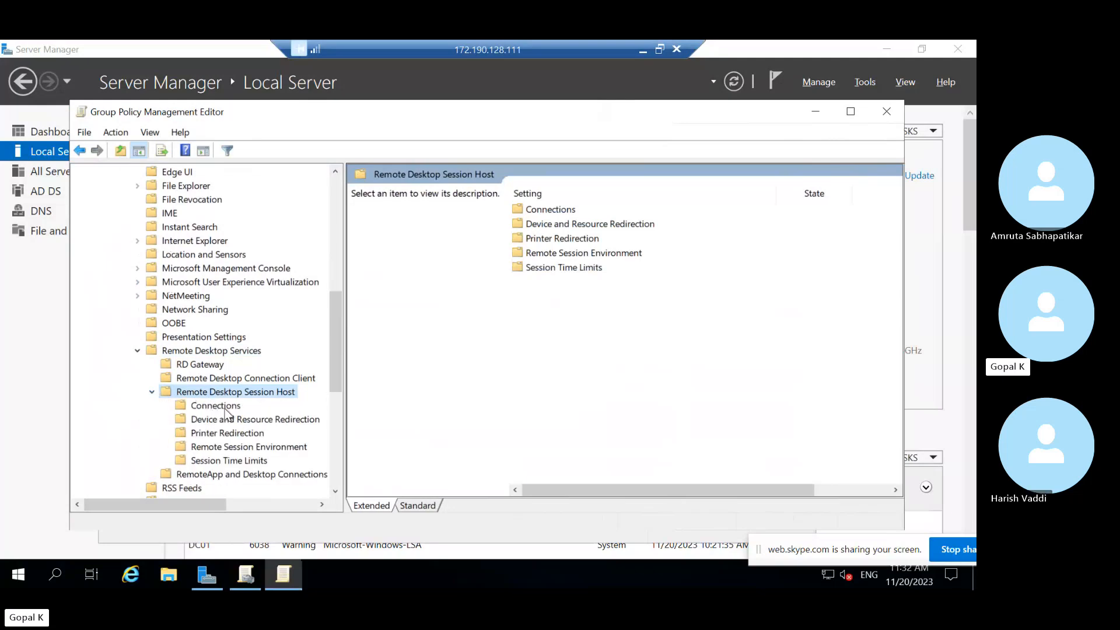
pyautogui.click(224, 409)
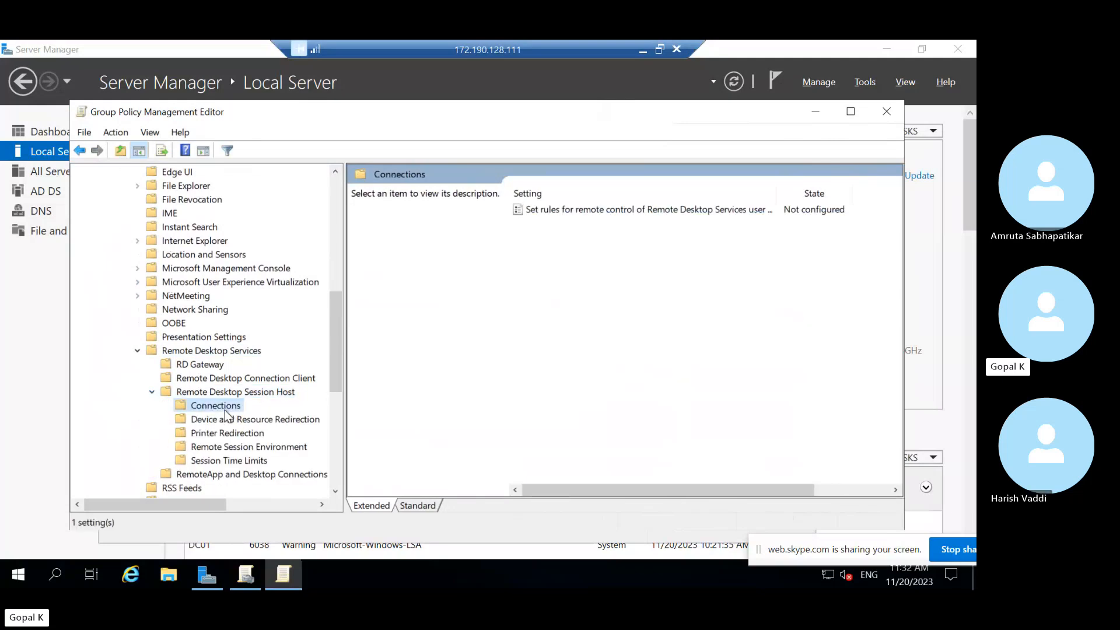
# Step: Open the remote control rules policy for Remote Desktop Services sessions, view its options as Enabled, and return it to Not Configured
pyautogui.click(639, 211)
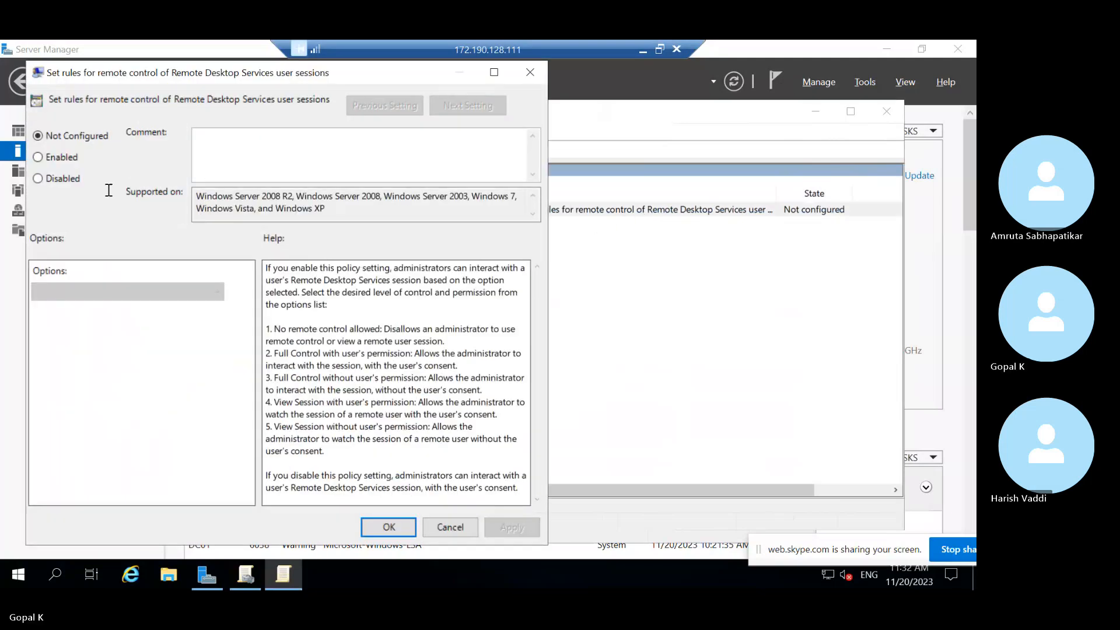
pyautogui.click(37, 157)
pyautogui.click(110, 295)
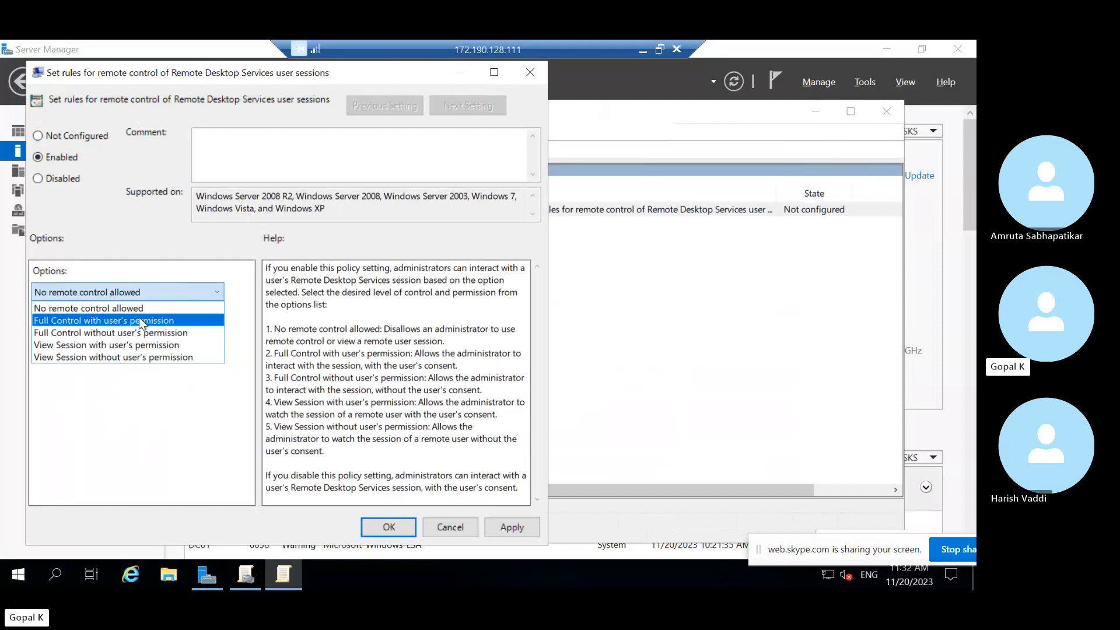
pyautogui.click(86, 194)
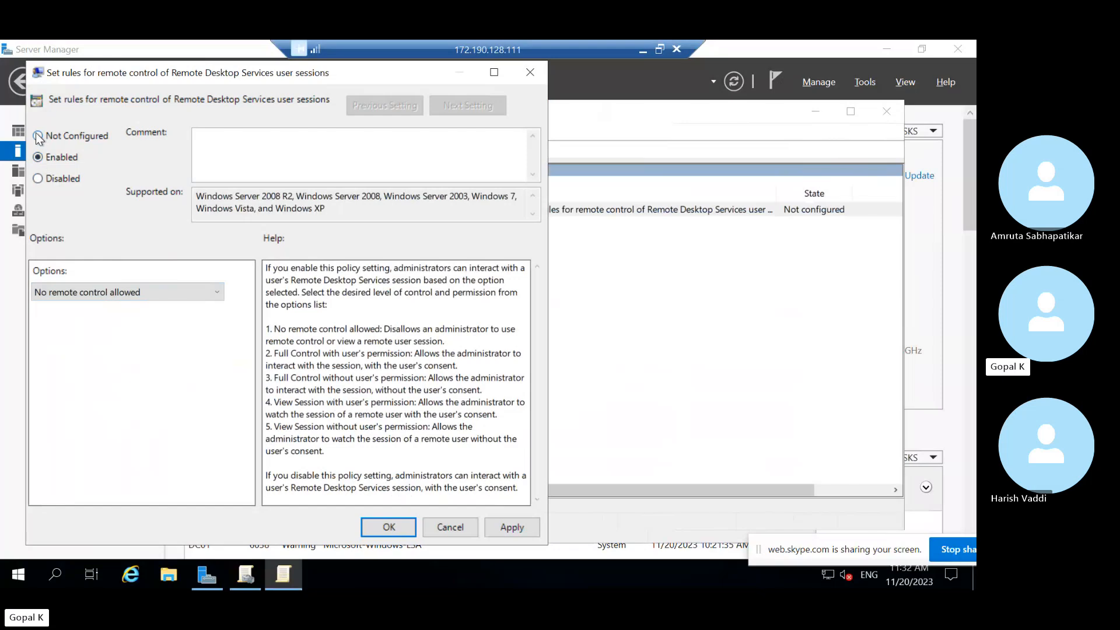
pyautogui.click(39, 137)
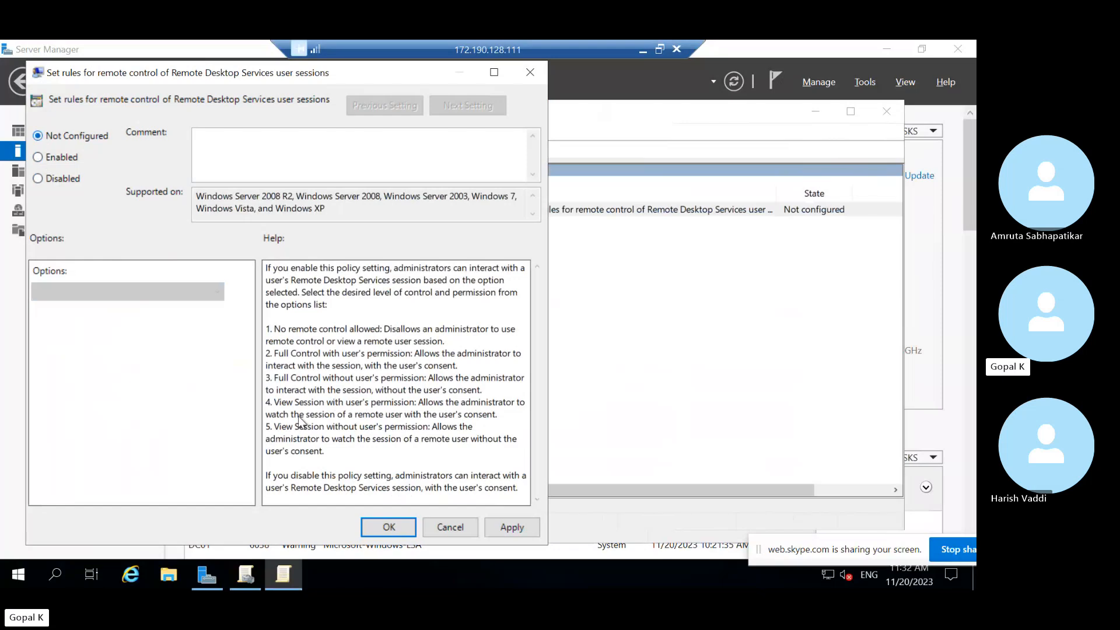
# Step: Show the Session Time Limits policies, preview the disconnected session limit as Enabled with 10 minutes, and discard the change
pyautogui.click(531, 71)
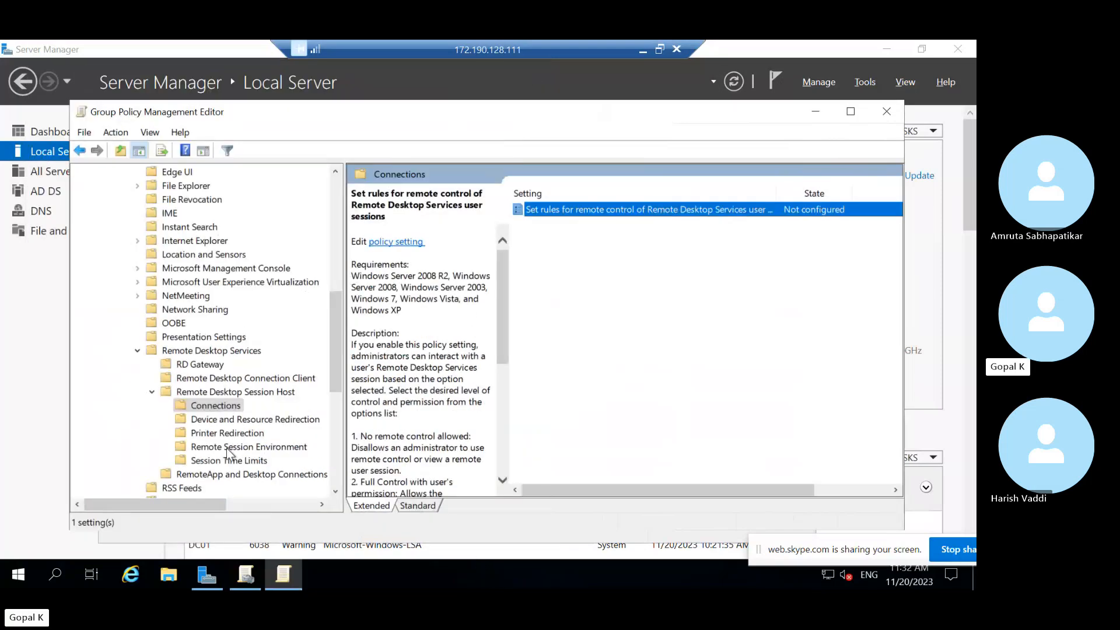
pyautogui.click(211, 461)
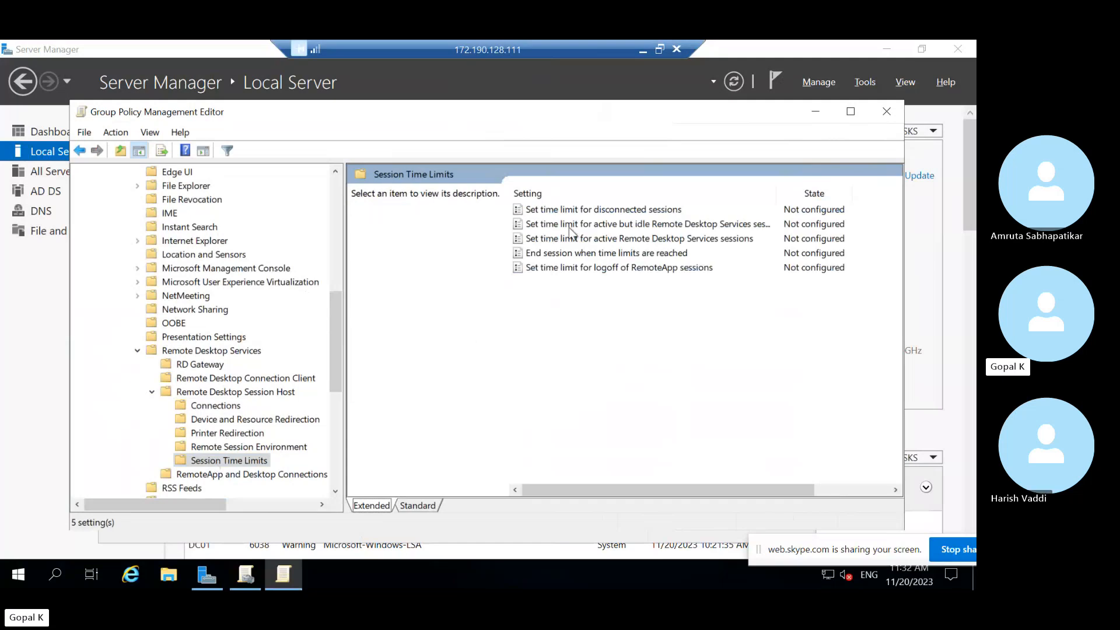
pyautogui.doubleClick(607, 211)
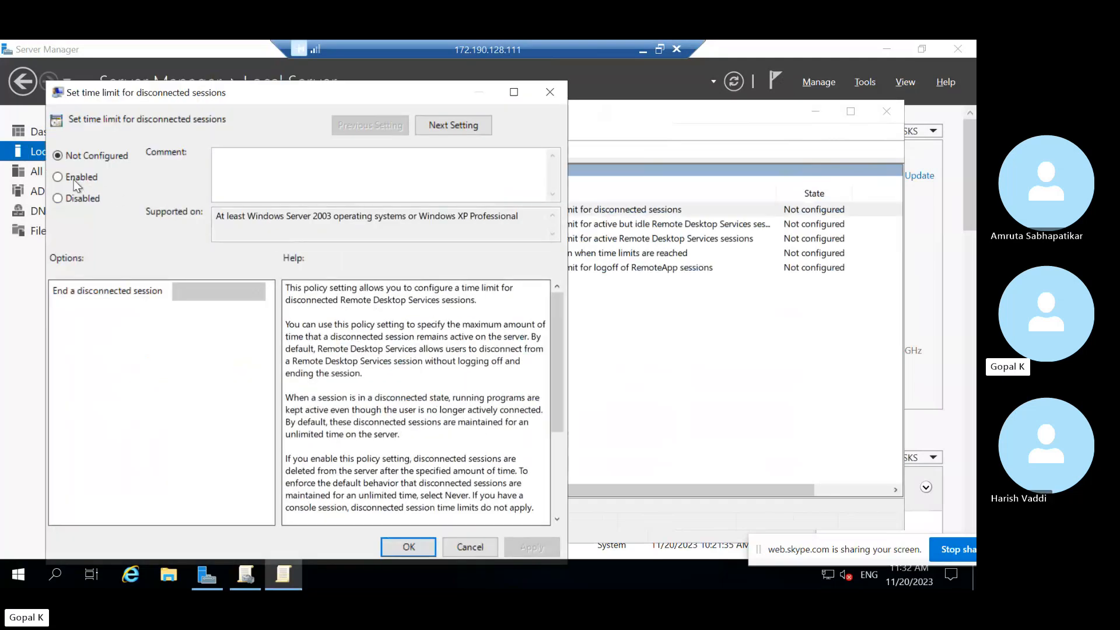
pyautogui.click(58, 177)
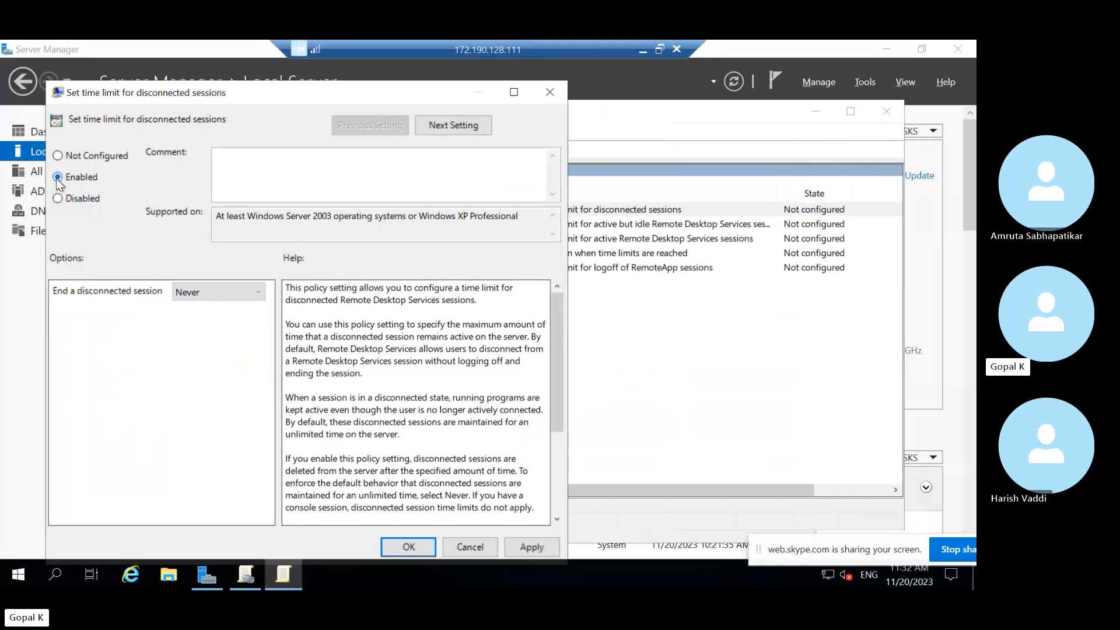
pyautogui.click(219, 294)
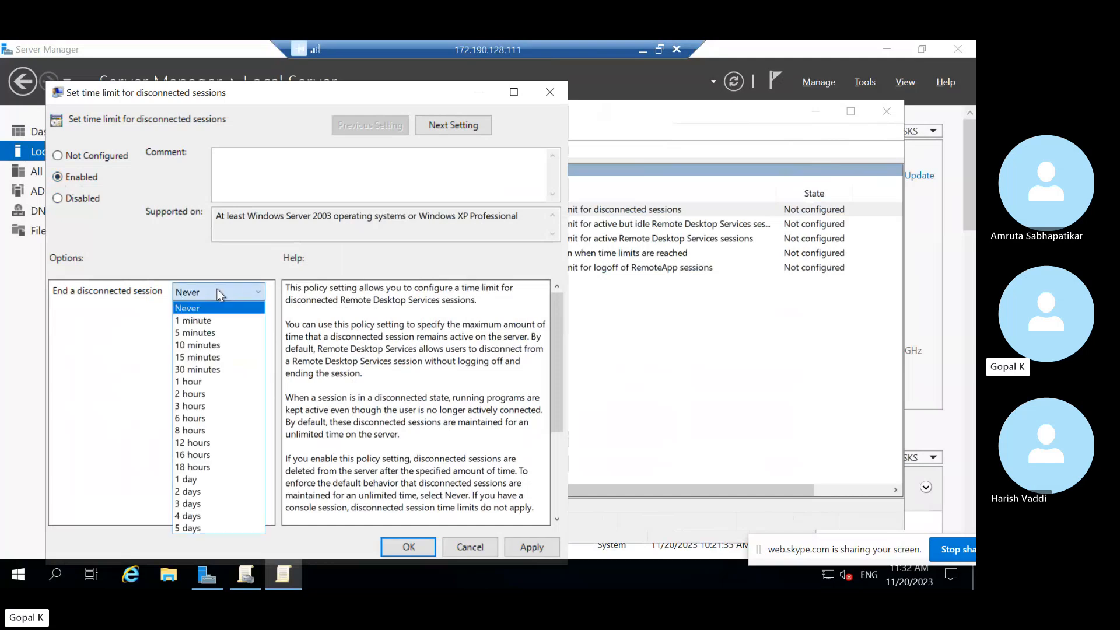
pyautogui.click(203, 347)
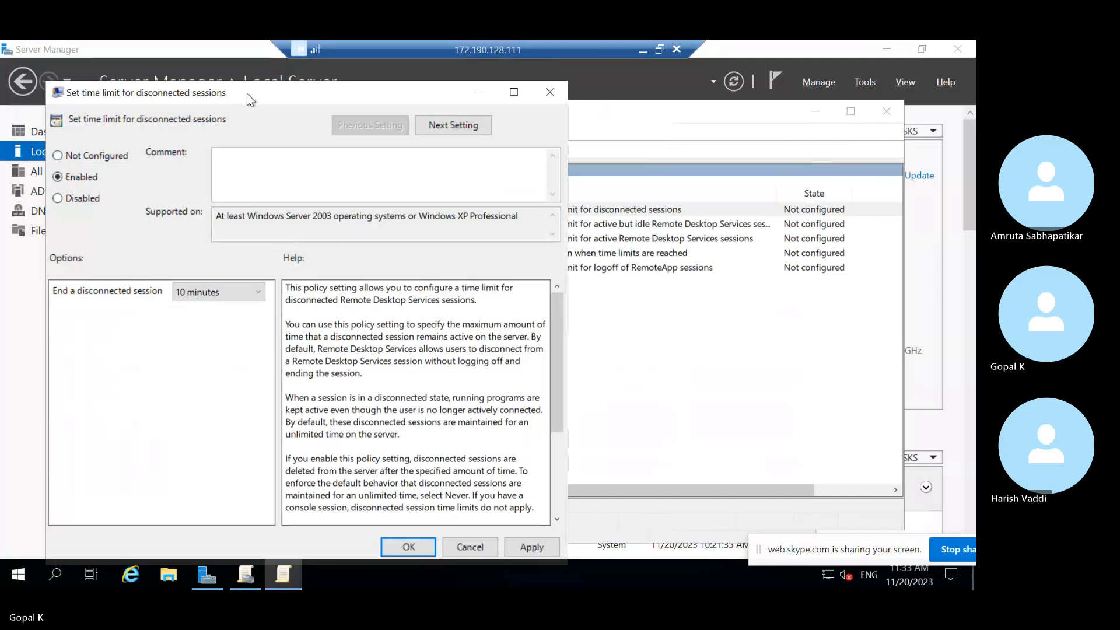
pyautogui.moveTo(247, 94); pyautogui.dragTo(353, 103)
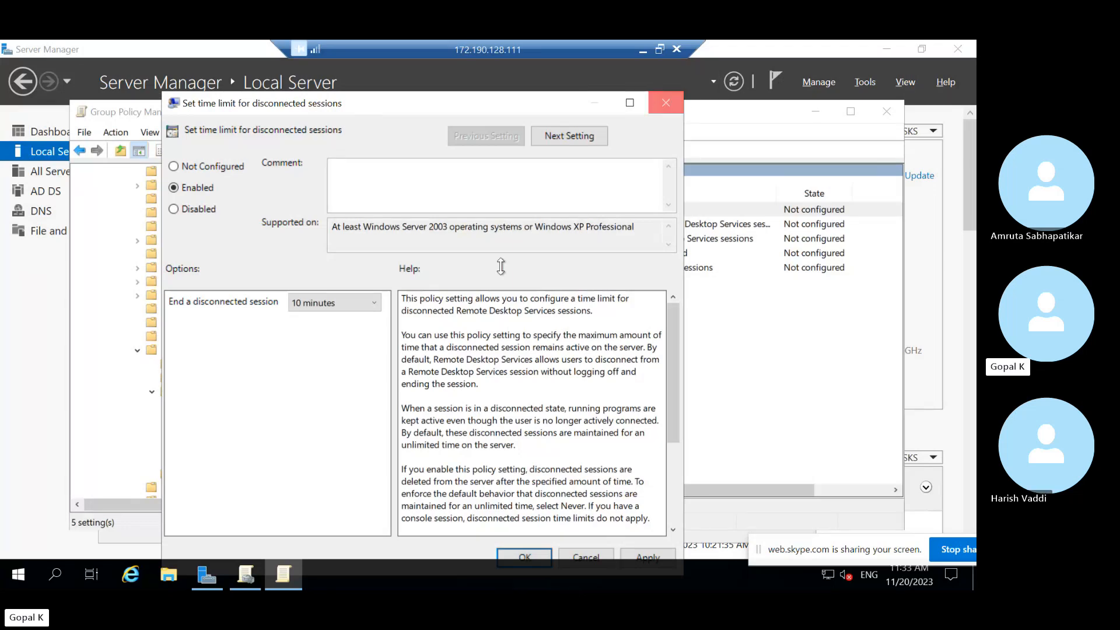
pyautogui.press('Escape')
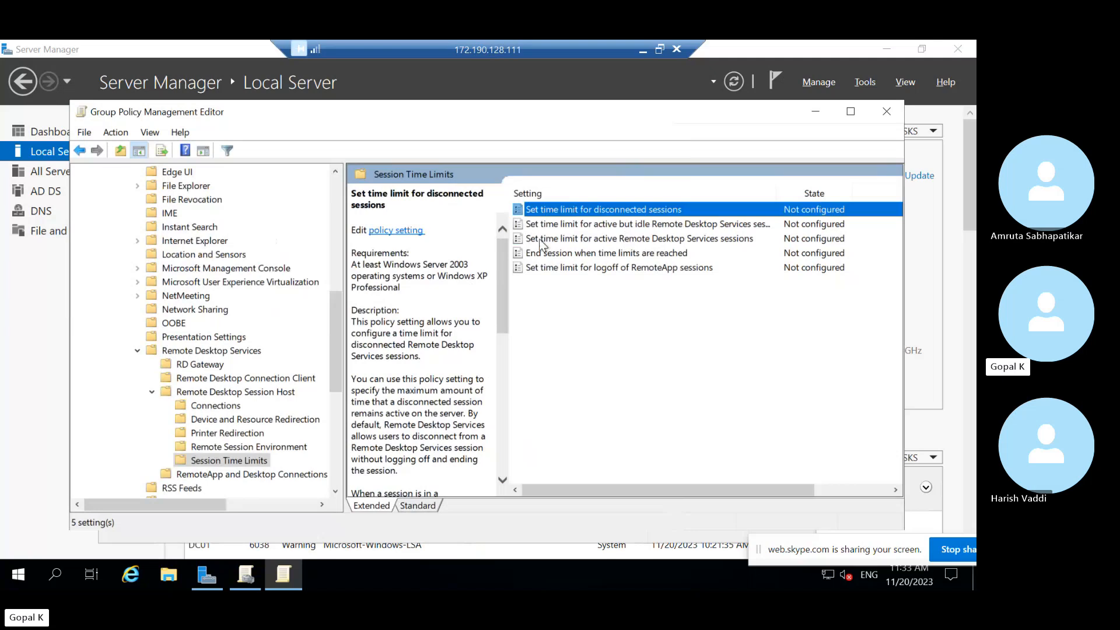
# Step: Preview the time limit for active Remote Desktop Services sessions as Enabled with 10 minutes, and close the policy without applying it
pyautogui.click(675, 241)
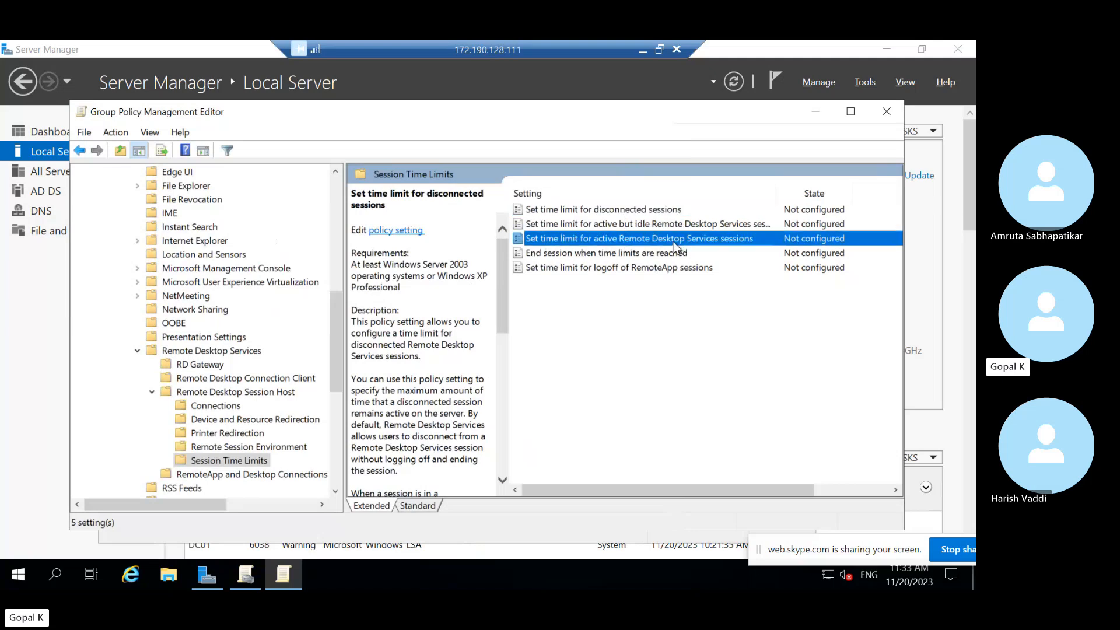
pyautogui.doubleClick(675, 240)
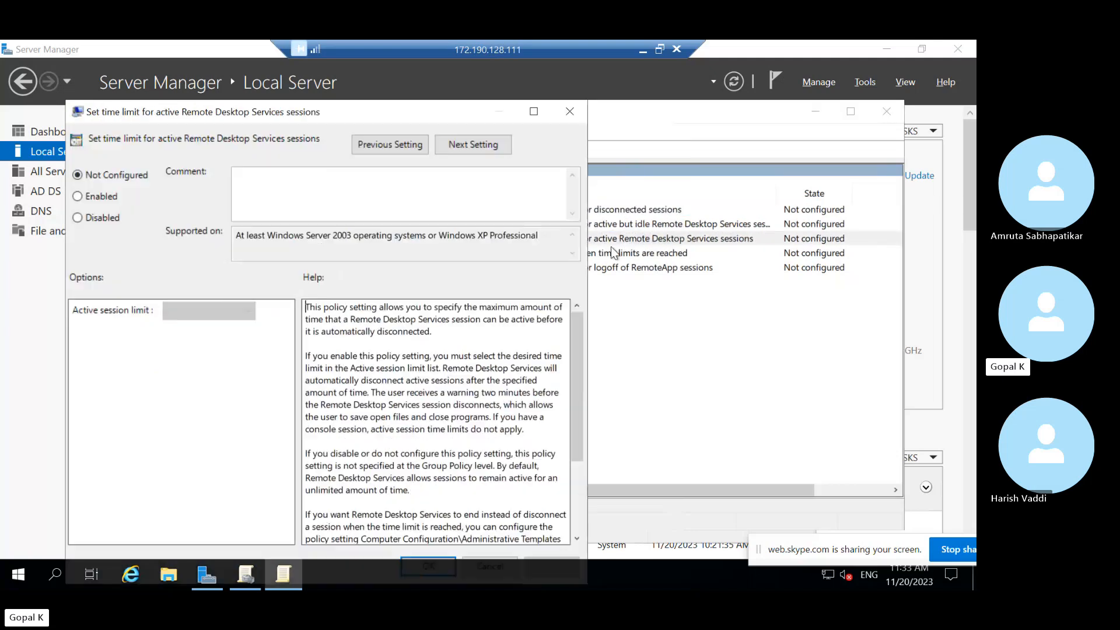
pyautogui.click(78, 196)
pyautogui.click(229, 308)
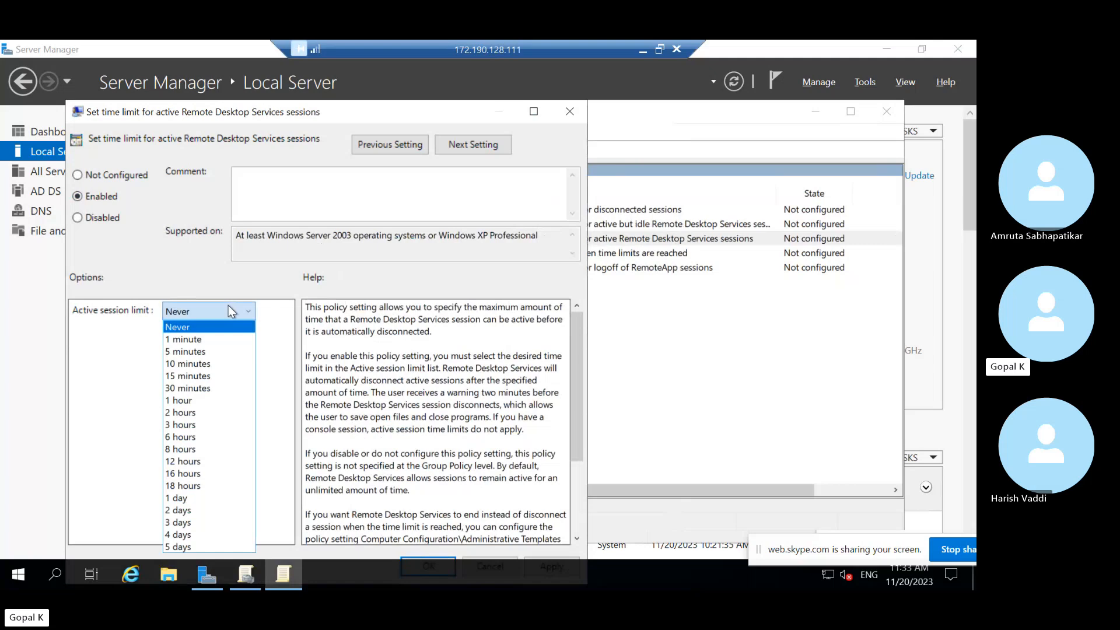
pyautogui.click(198, 363)
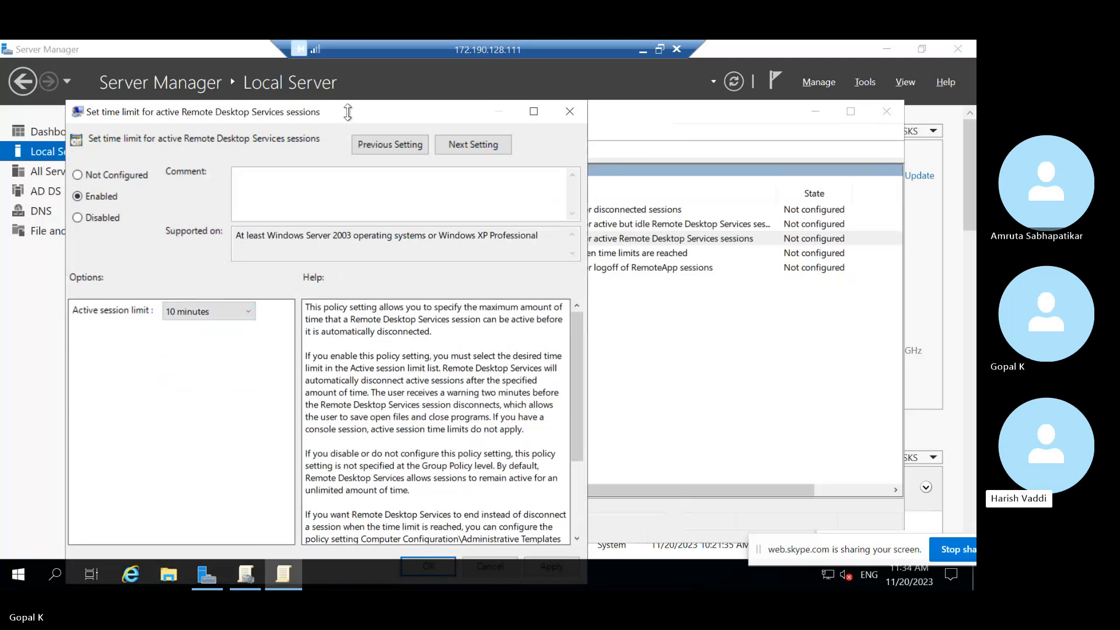
pyautogui.moveTo(354, 114); pyautogui.dragTo(387, 91)
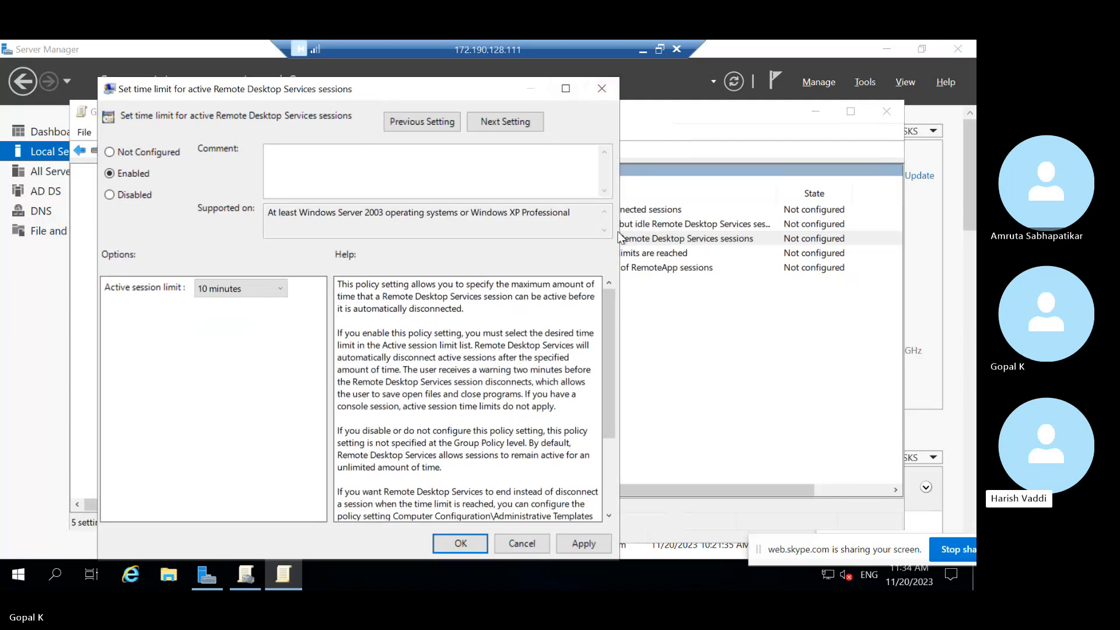
pyautogui.click(603, 92)
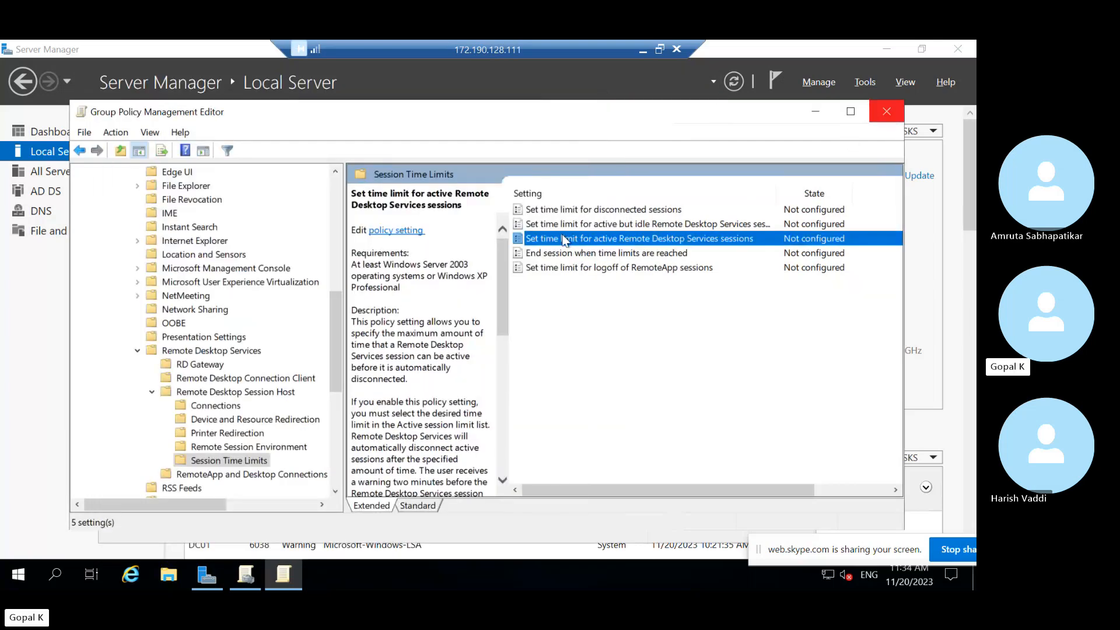
# Step: Show the Computer Configuration node of the Gptest123 policy and collapse User Configuration
pyautogui.moveTo(331, 312); pyautogui.dragTo(338, 163)
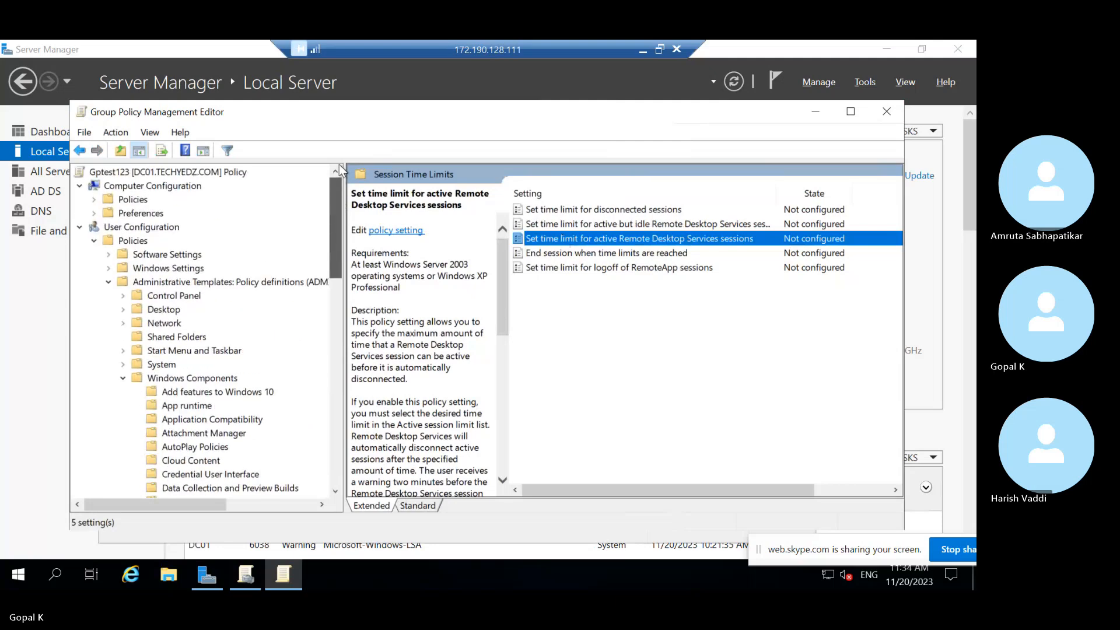
pyautogui.click(153, 187)
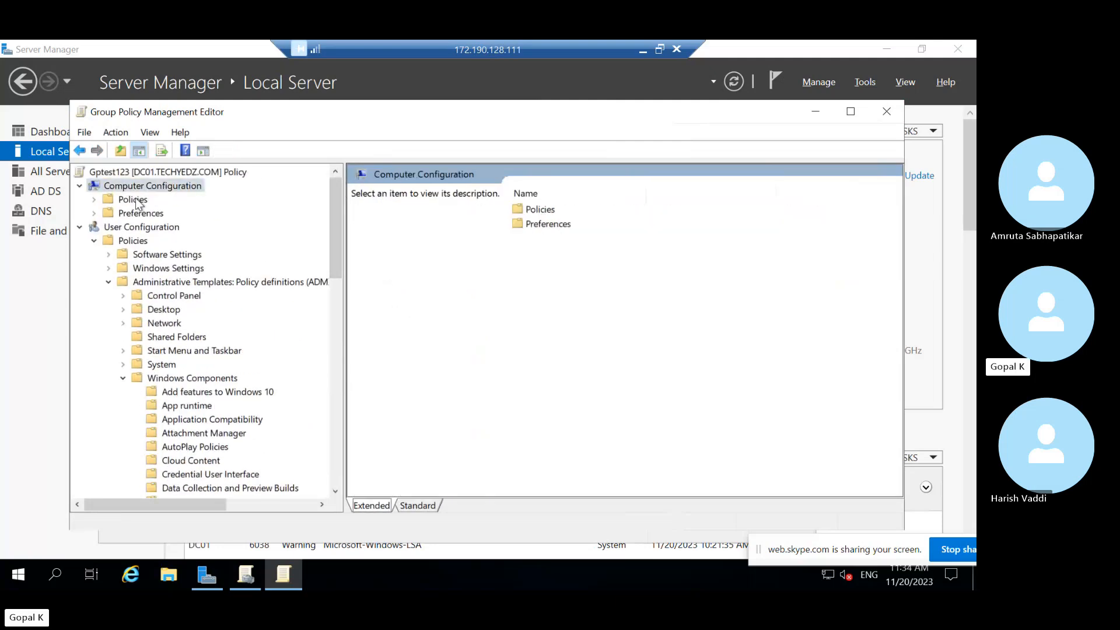
pyautogui.click(80, 227)
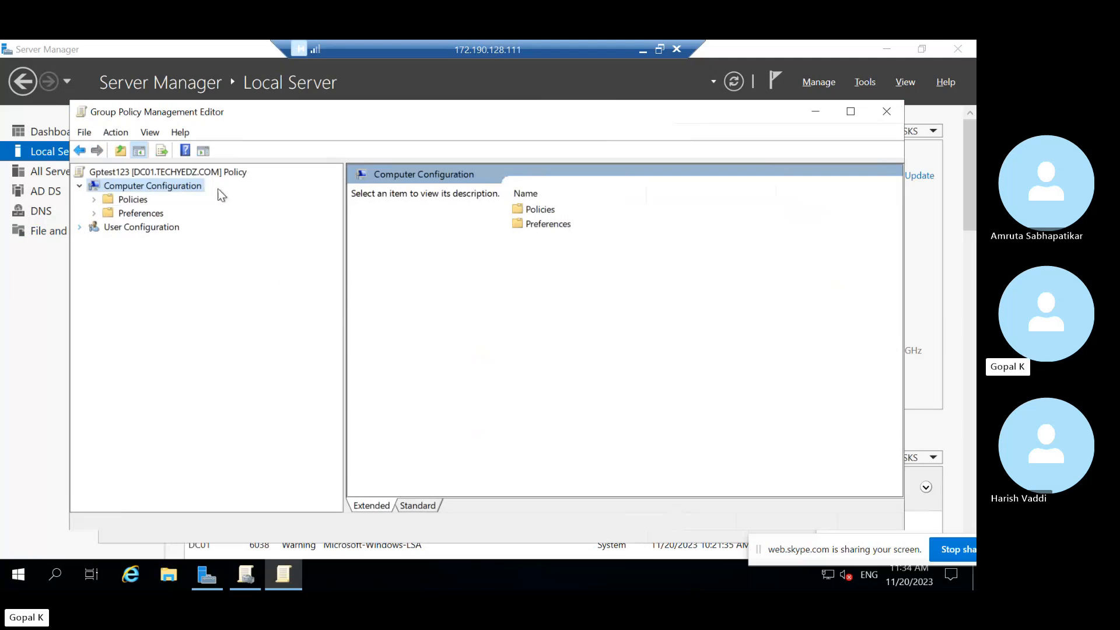
# Step: Force a Group Policy update by running gpupdate /force in a command prompt, and close both the prompt and the policy editor
pyautogui.press('super+r')
pyautogui.write('cmd')
pyautogui.press('Return')
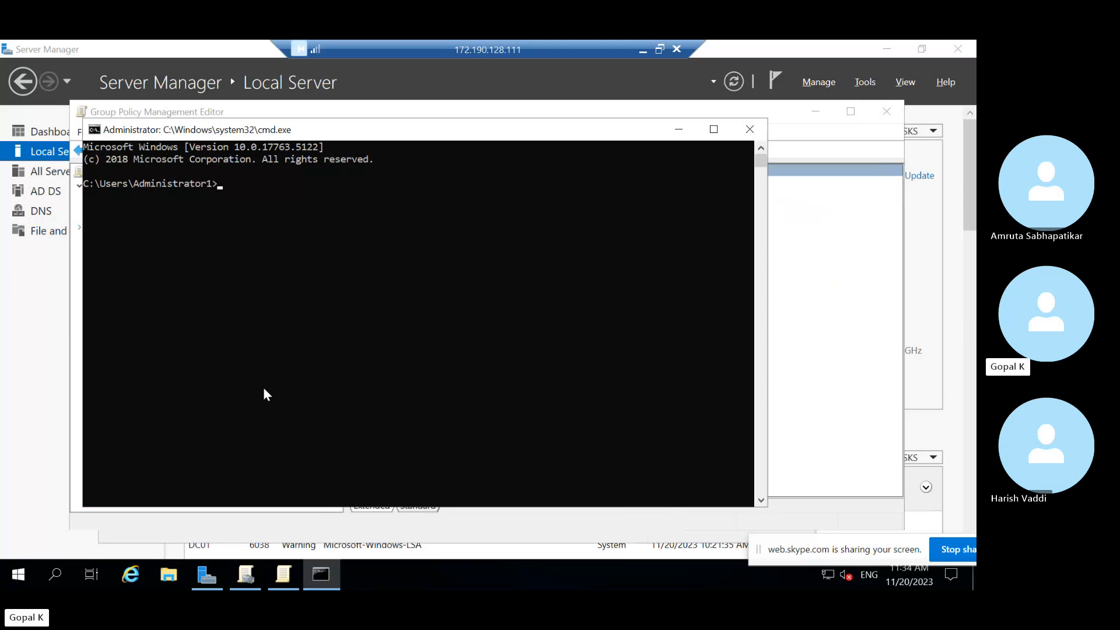
pyautogui.write('gpupdate /force')
pyautogui.press('Return')
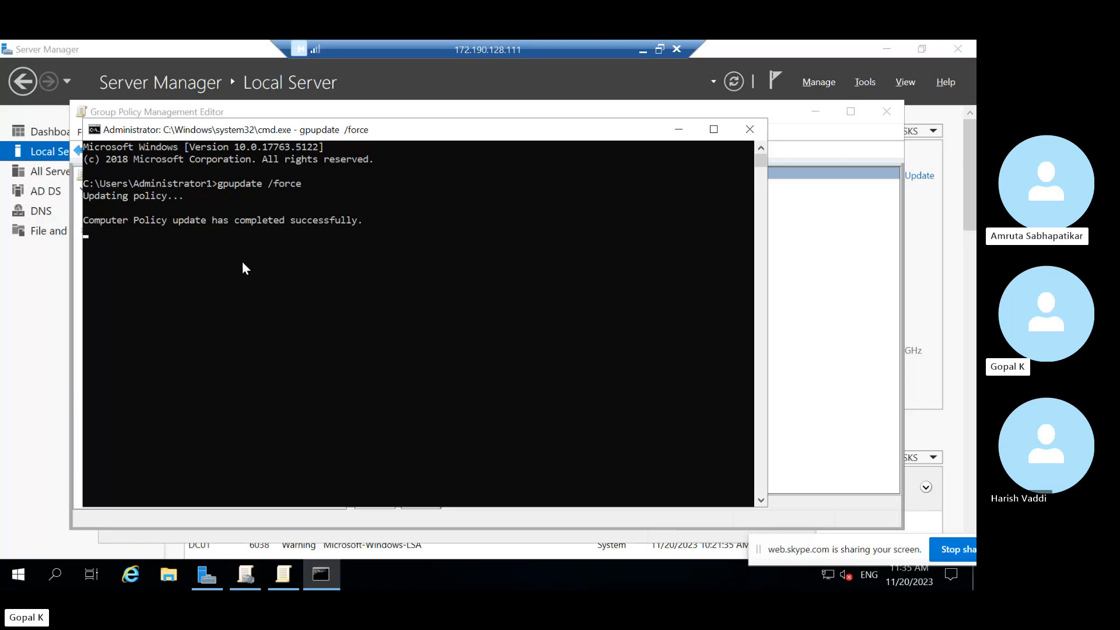
pyautogui.moveTo(223, 195); pyautogui.dragTo(244, 196)
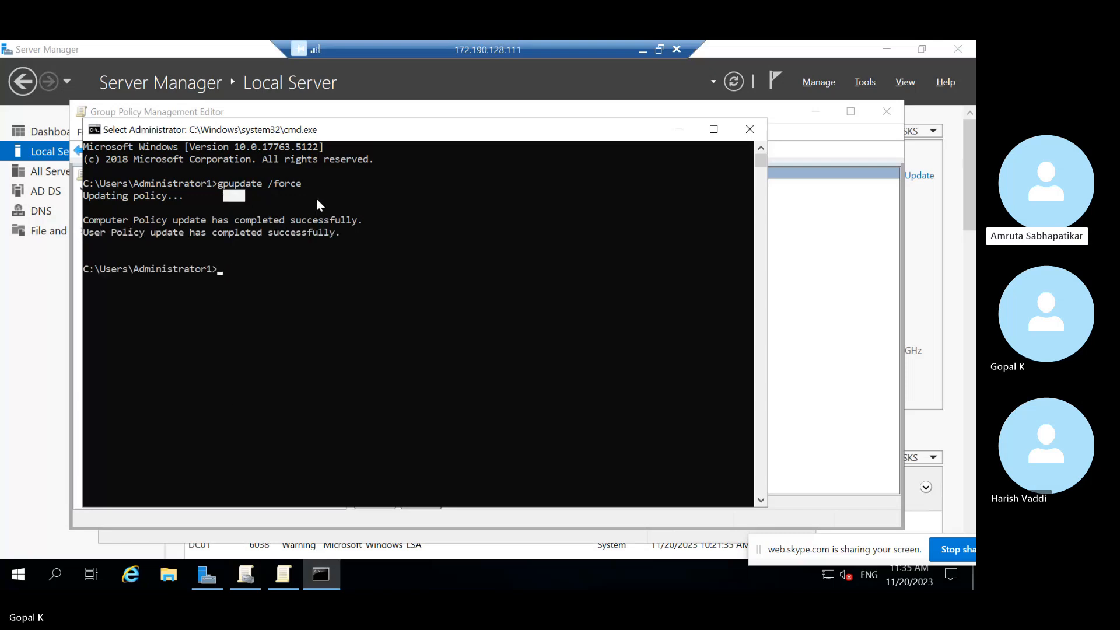
pyautogui.moveTo(316, 198); pyautogui.dragTo(222, 179)
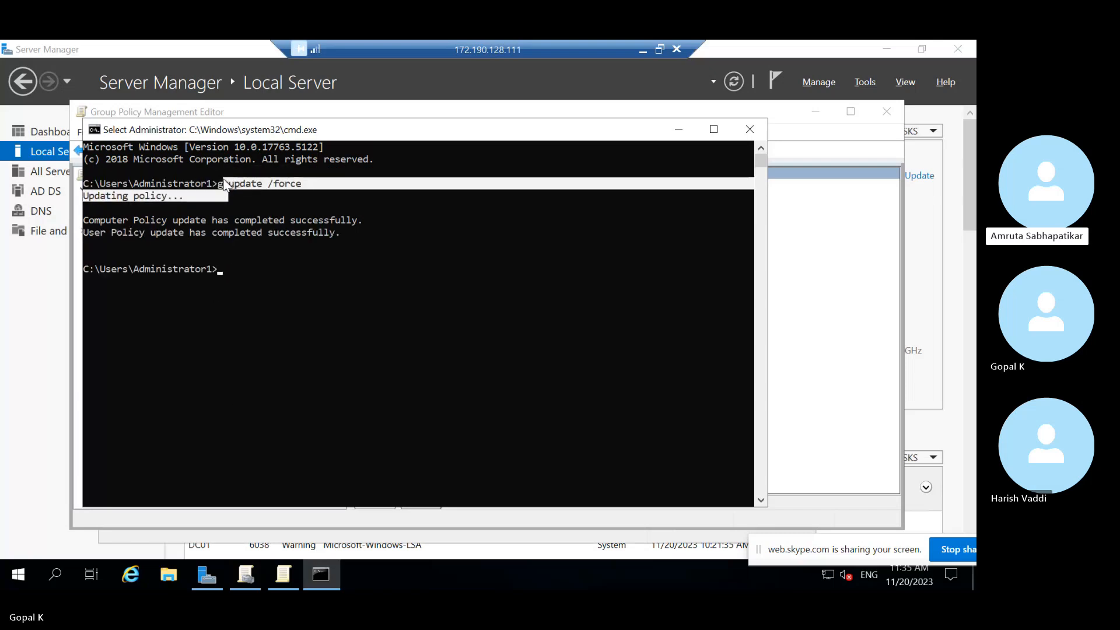
pyautogui.click(264, 339)
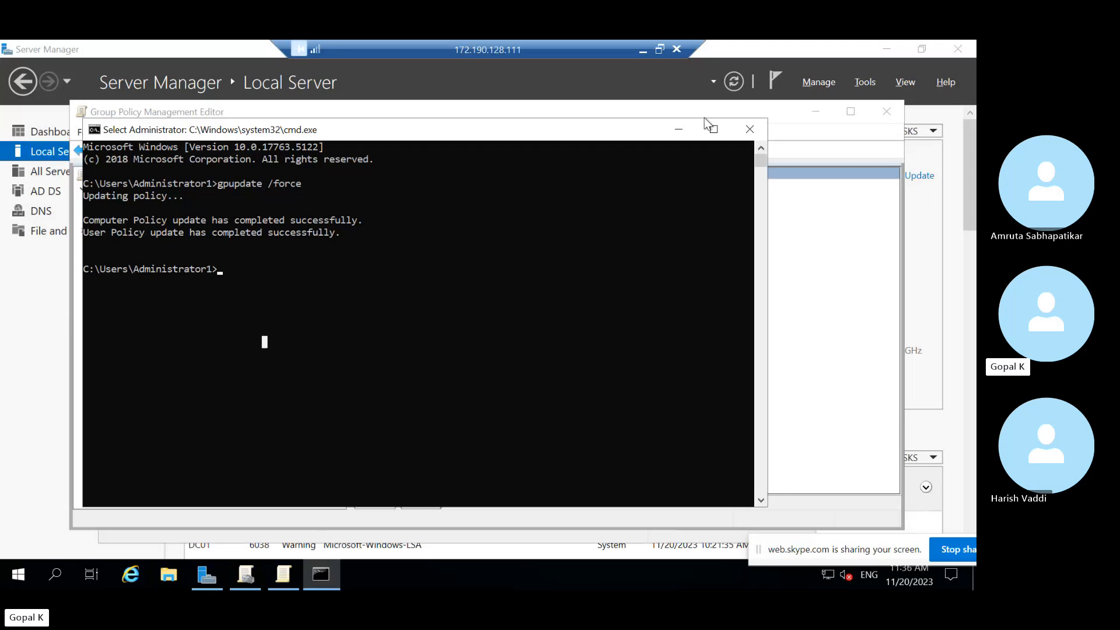
pyautogui.click(755, 126)
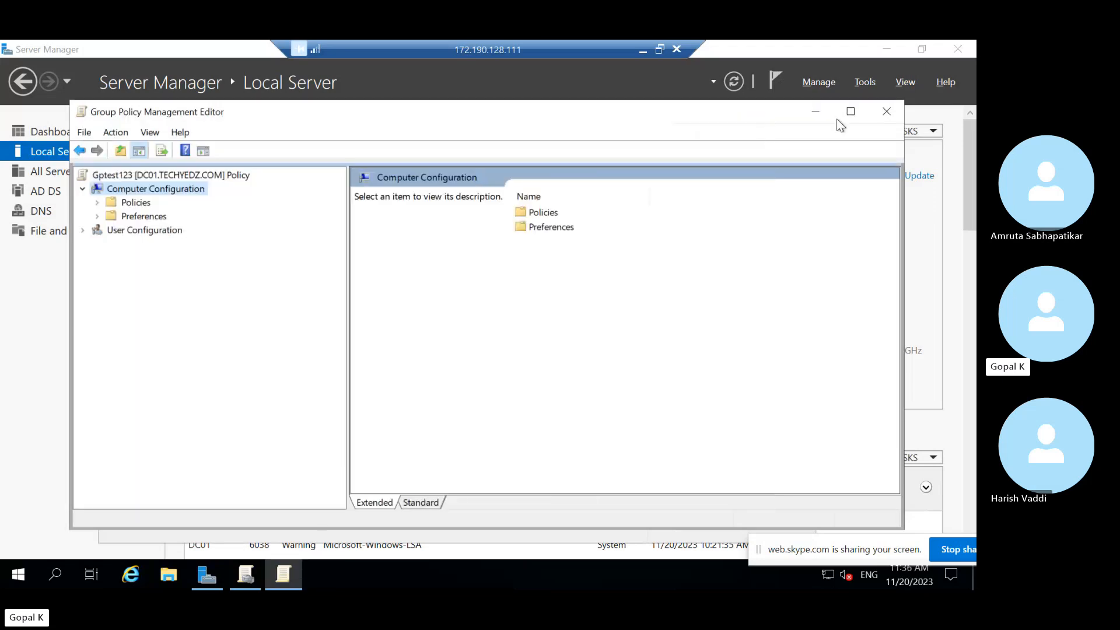
pyautogui.click(887, 111)
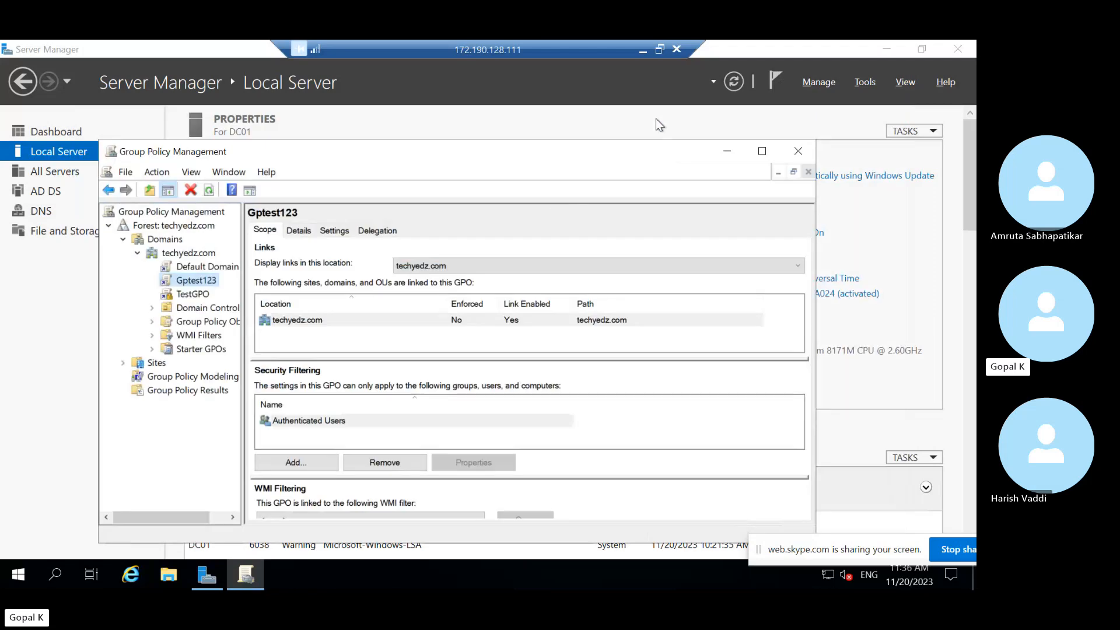
# Step: Set the Gptest123 link to techyedz.com as Enforced and accept the notice about linked GPOs
pyautogui.click(432, 321)
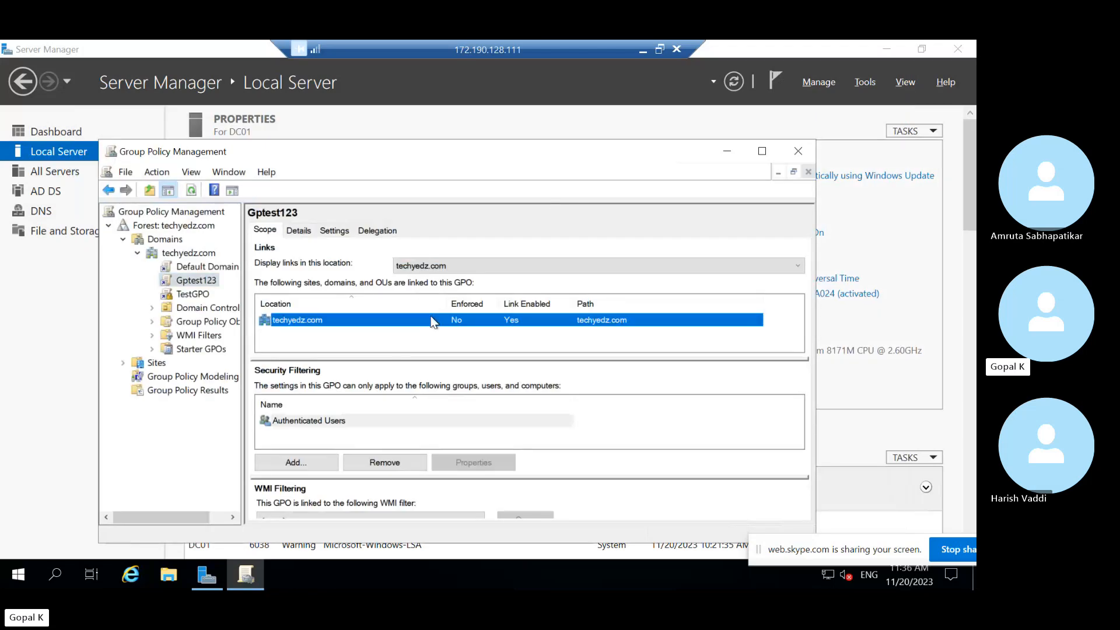
pyautogui.rightClick(432, 321)
pyautogui.click(461, 324)
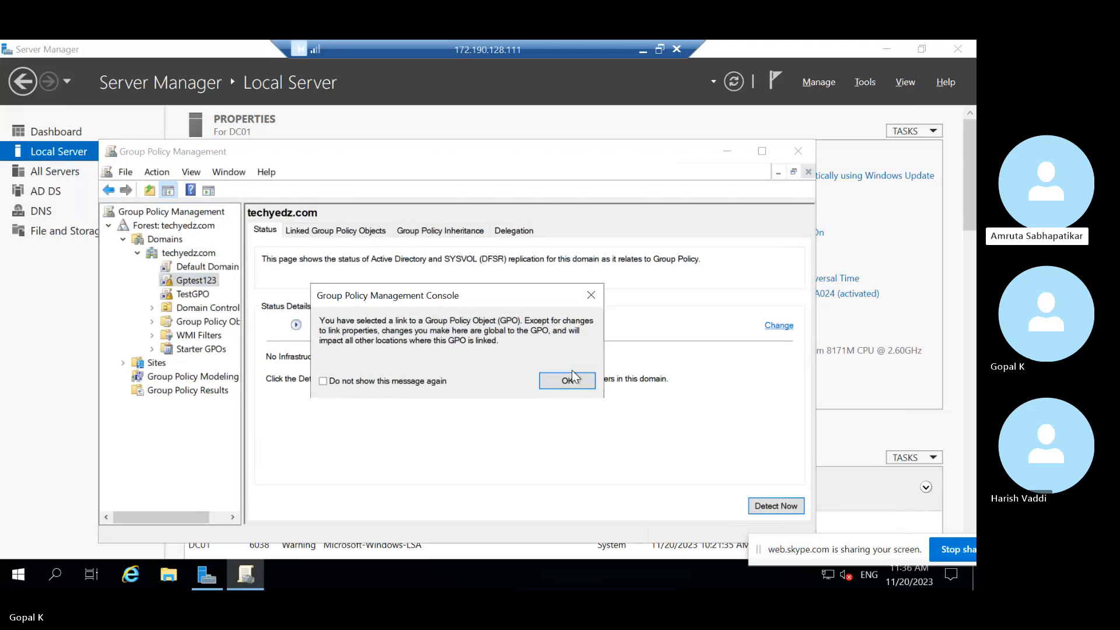
pyautogui.click(567, 381)
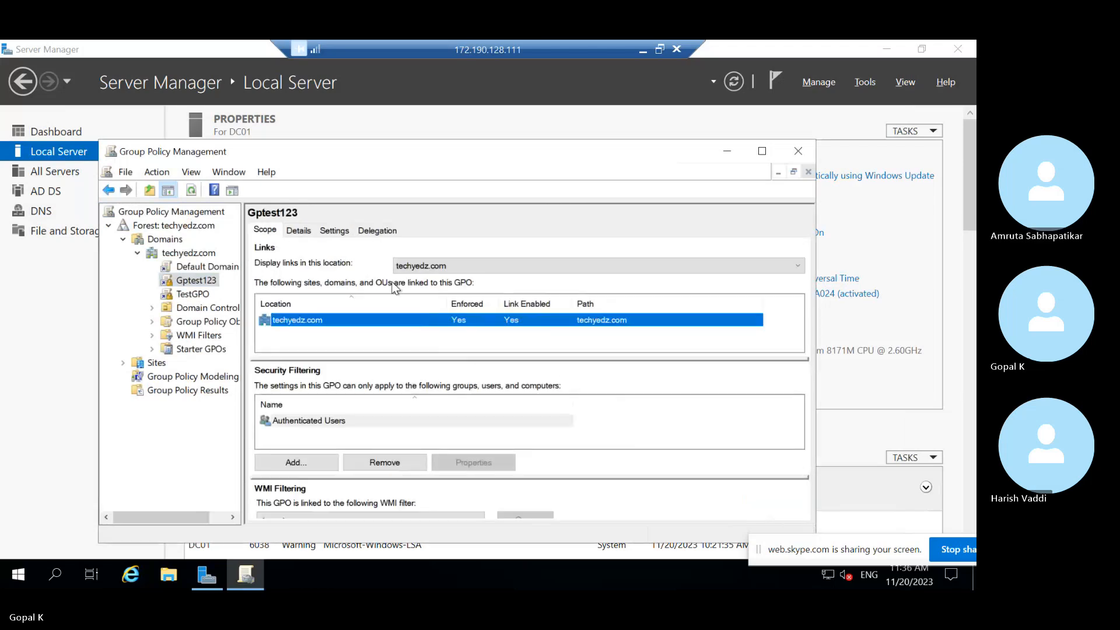
# Step: Delete the link between Gptest123 and the techyedz.com domain
pyautogui.rightClick(365, 317)
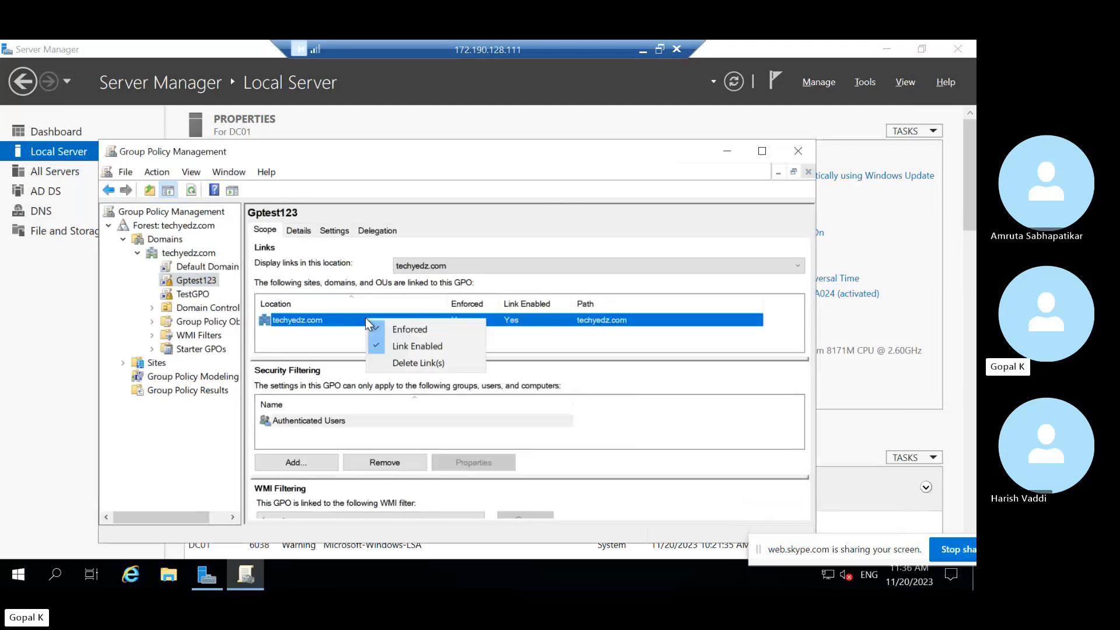
pyautogui.click(405, 364)
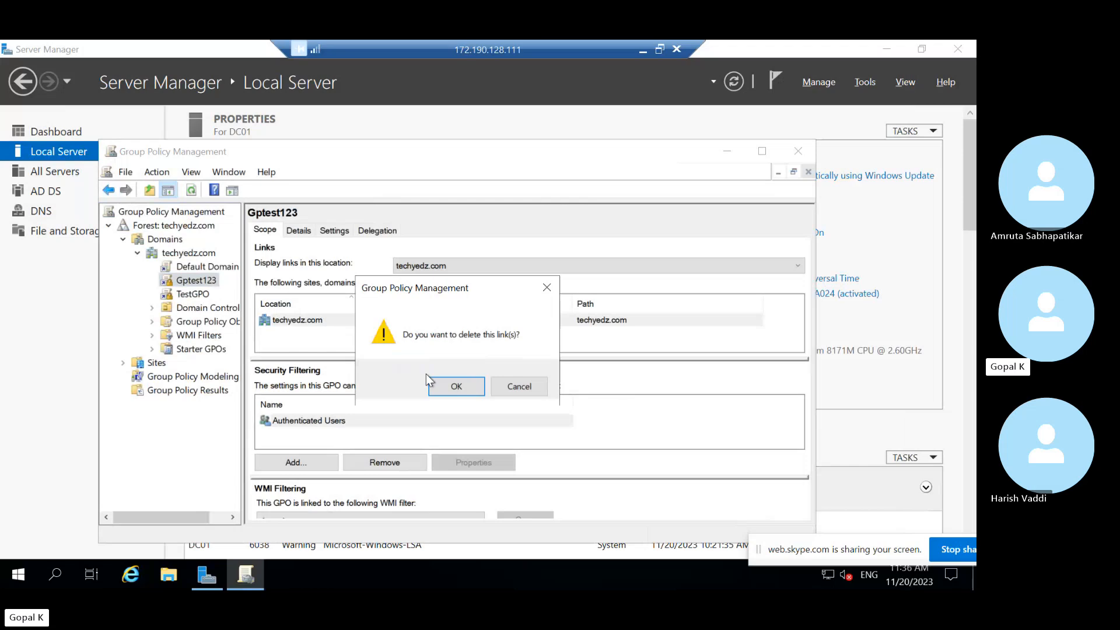
pyautogui.click(457, 387)
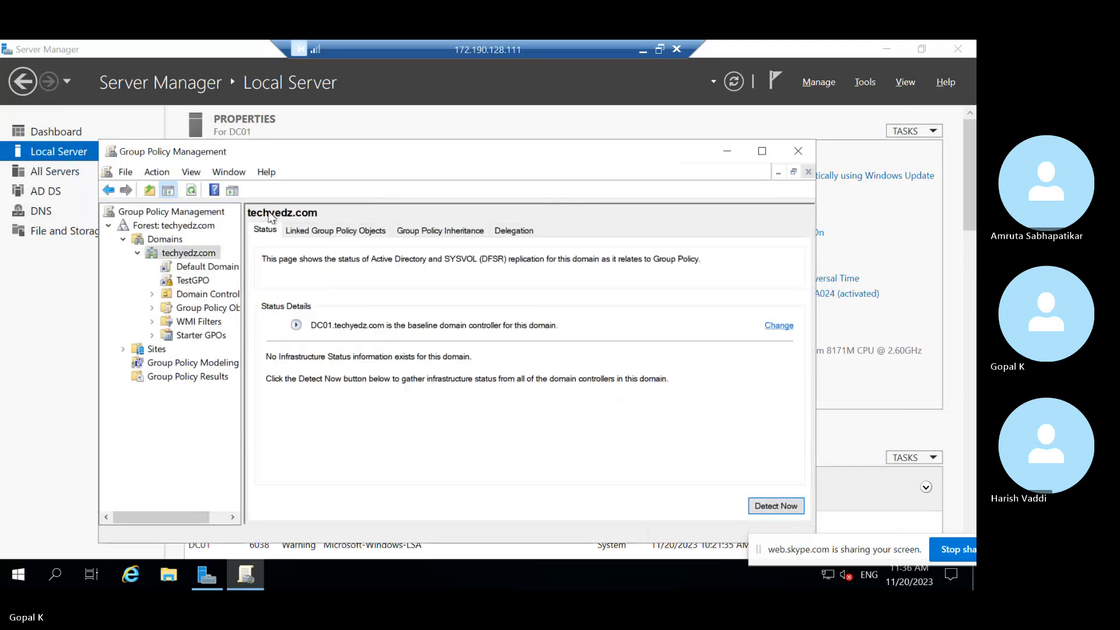
# Step: Delete the TestGPO link from the techyedz.com domain
pyautogui.click(203, 280)
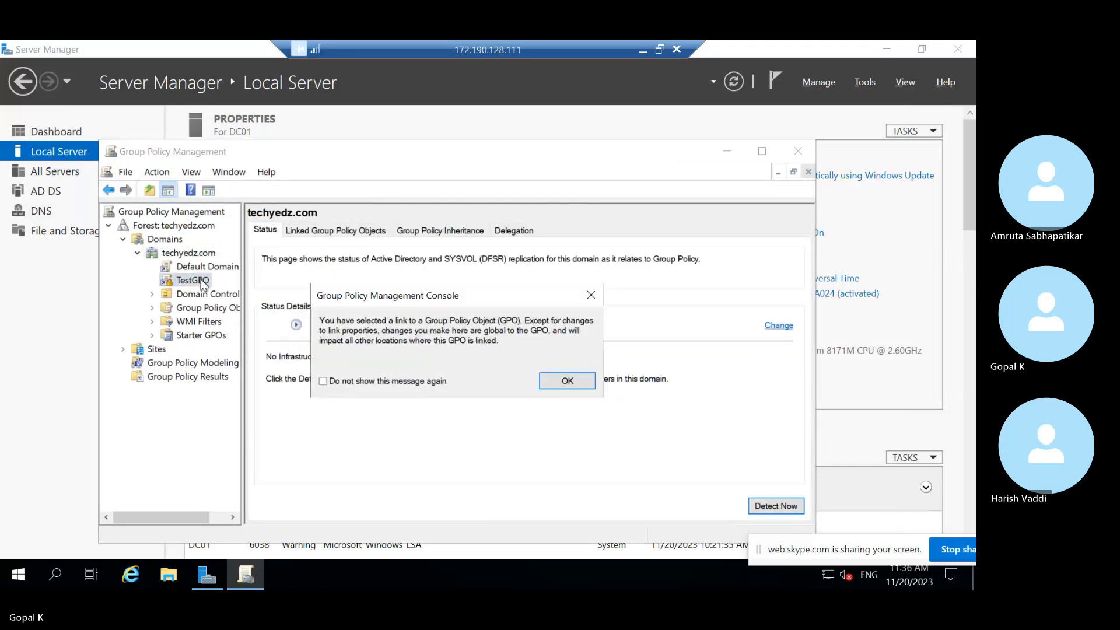
pyautogui.click(567, 381)
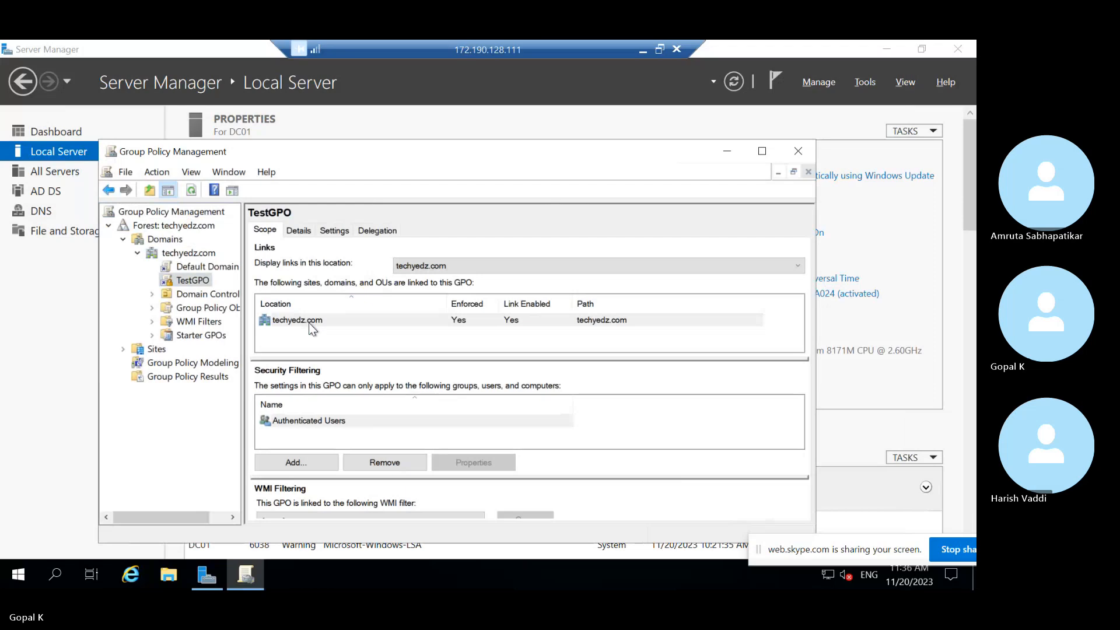
pyautogui.click(309, 321)
pyautogui.click(192, 281)
pyautogui.rightClick(194, 282)
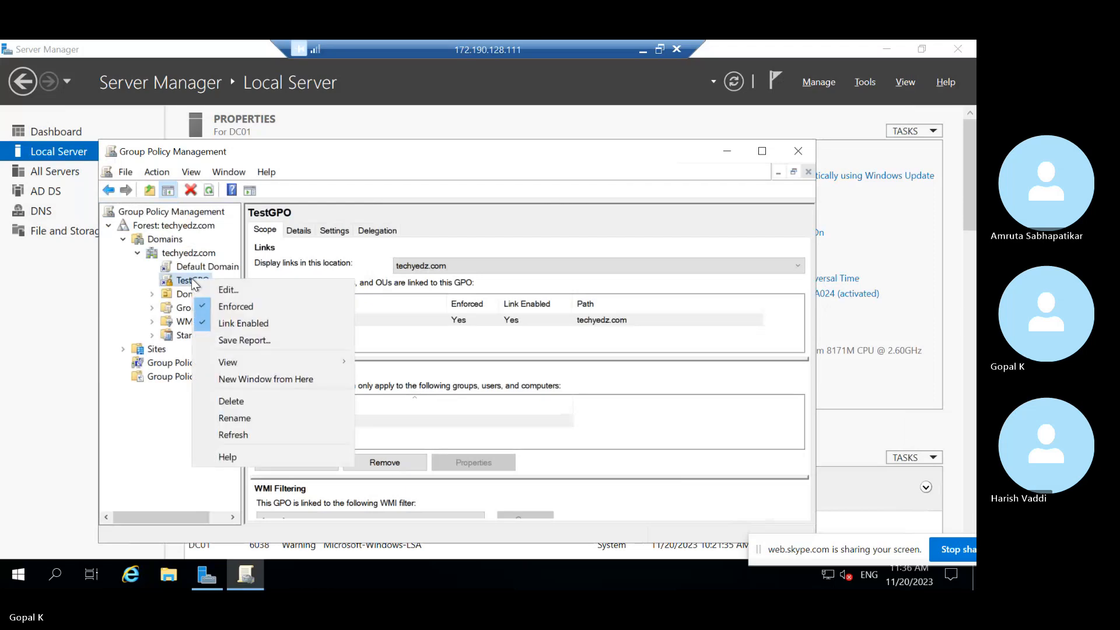
pyautogui.click(245, 402)
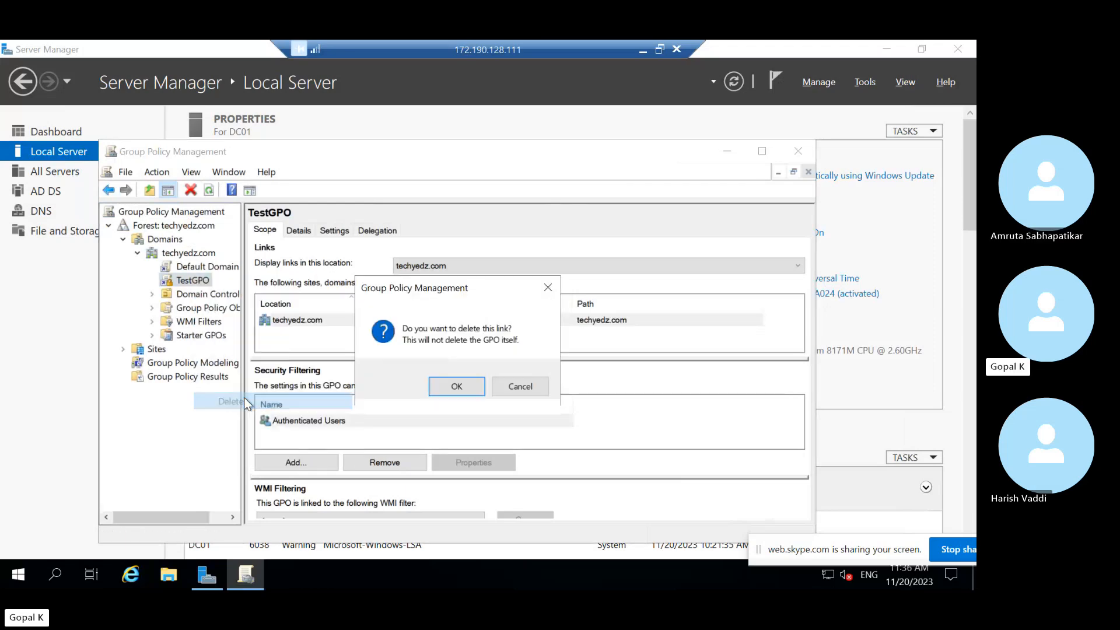
pyautogui.click(466, 391)
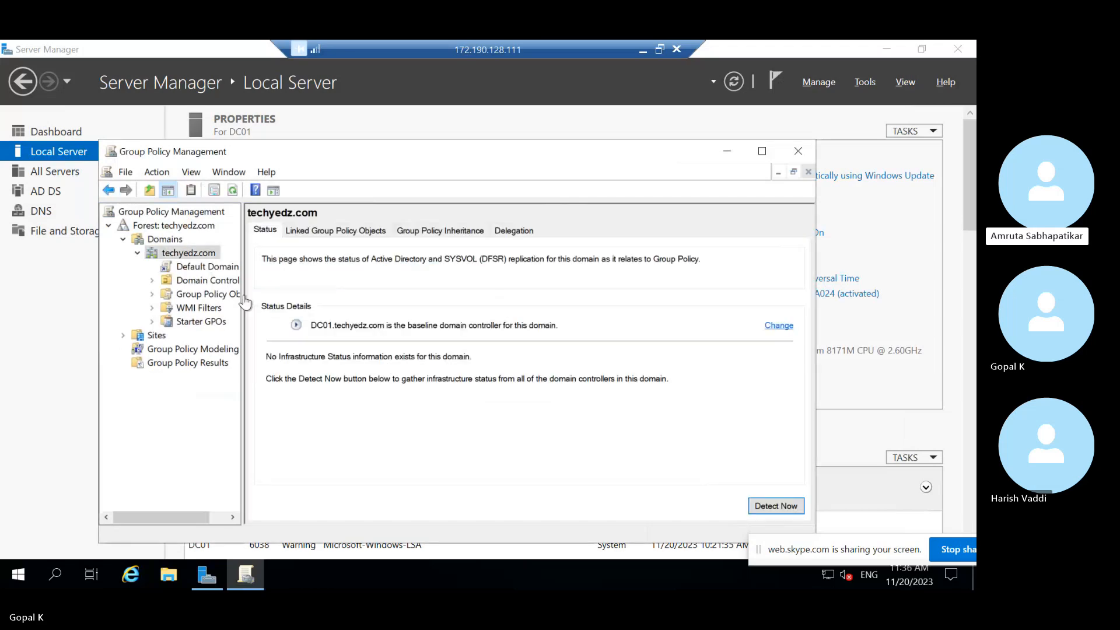
# Step: Show the scope of the Default Domain Policy linked to techyedz.com and accept the notice about linked GPOs
pyautogui.click(204, 267)
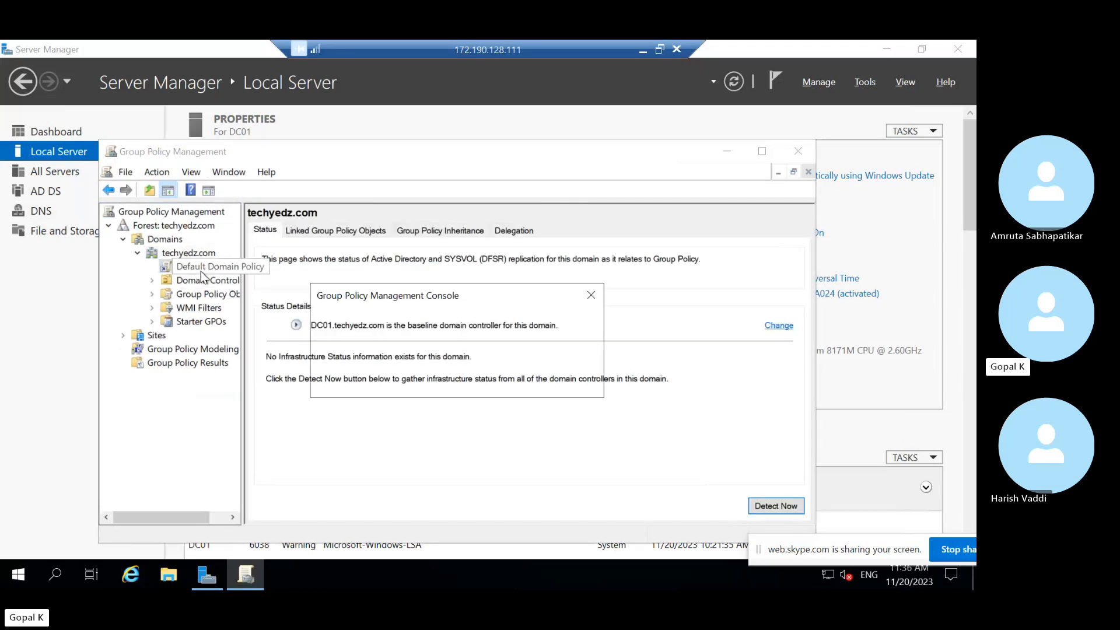
pyautogui.click(574, 388)
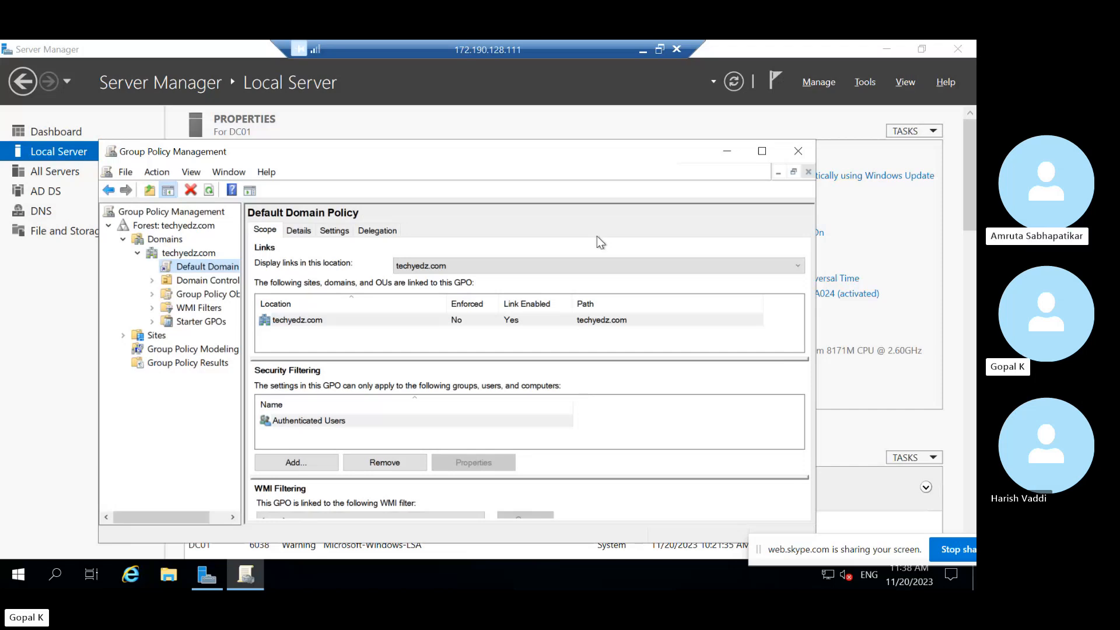
# Step: Minimize the remote desktop session to DC01 and switch to the web.skype.com screen-sharing window in Edge
pyautogui.click(643, 52)
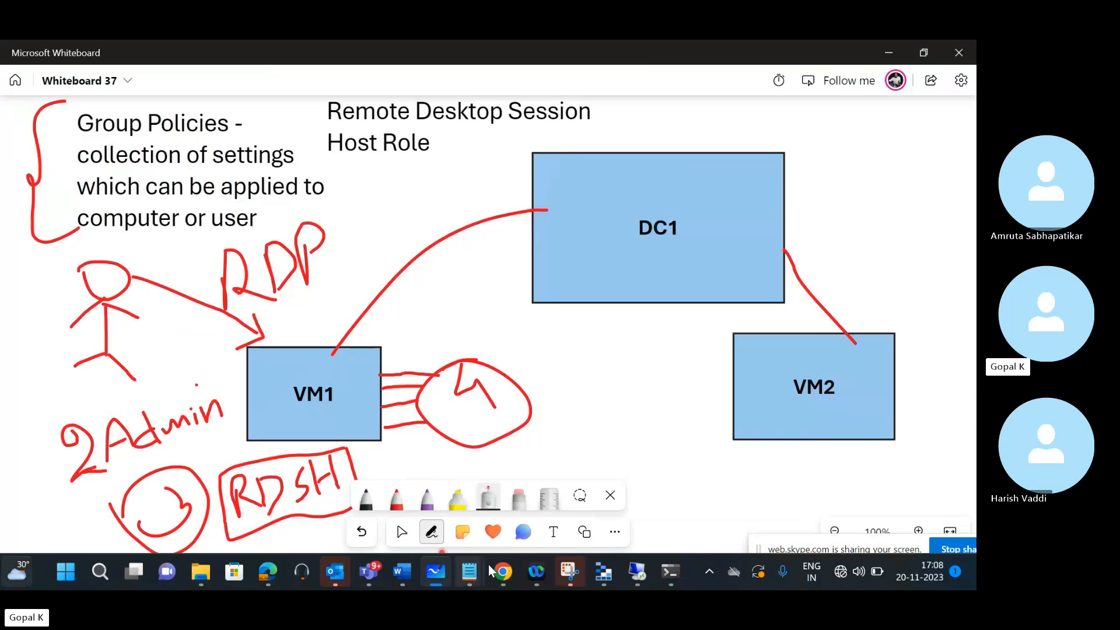
pyautogui.moveTo(503, 574)
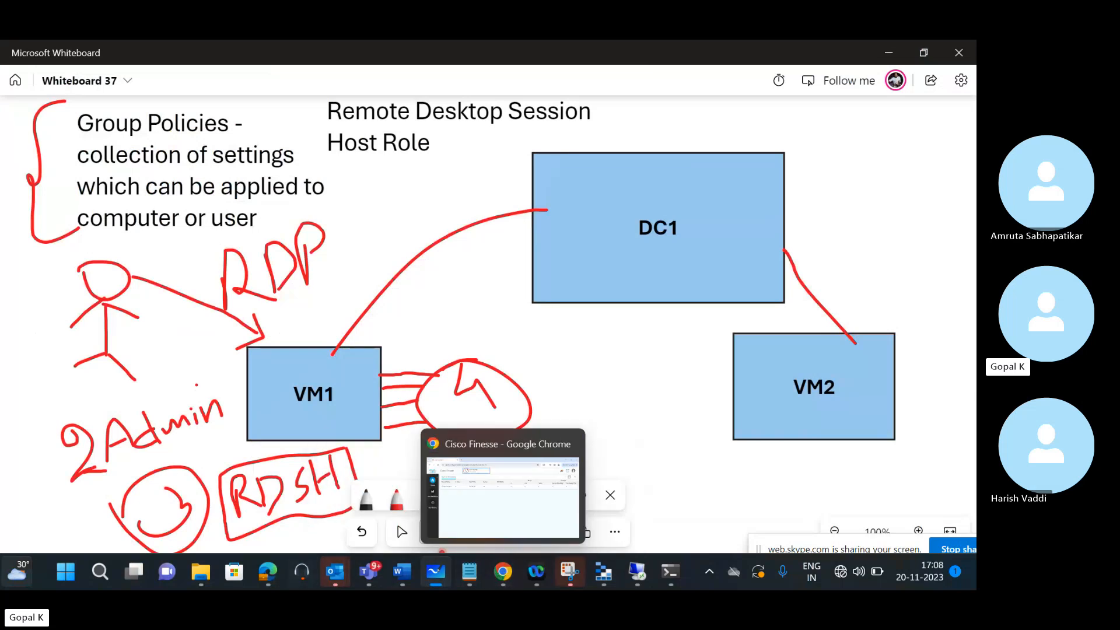
pyautogui.moveTo(270, 575)
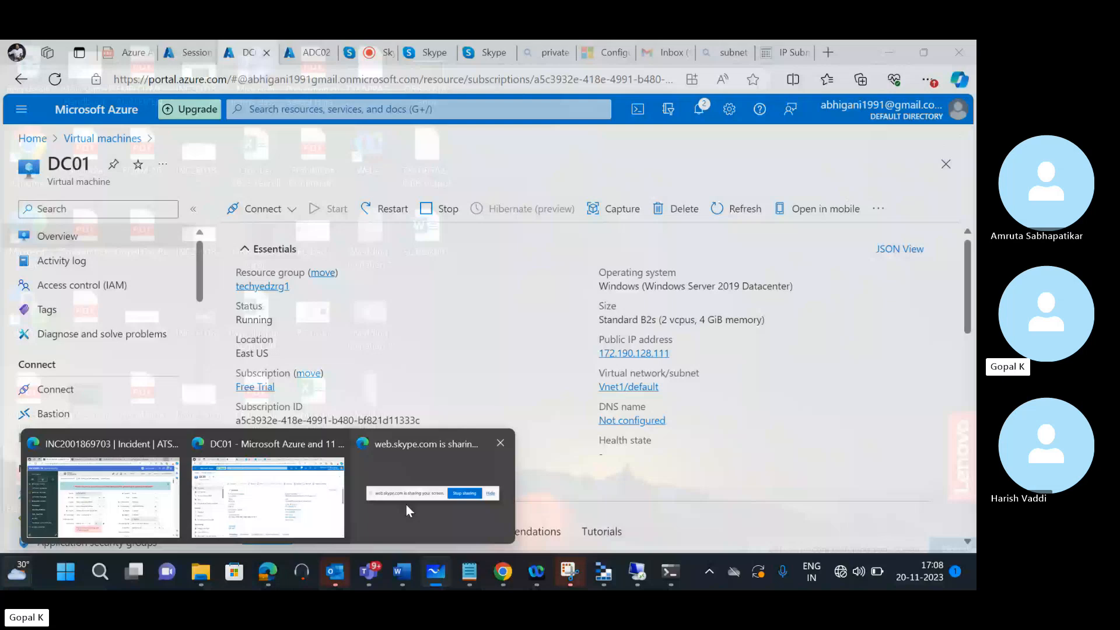
pyautogui.click(407, 511)
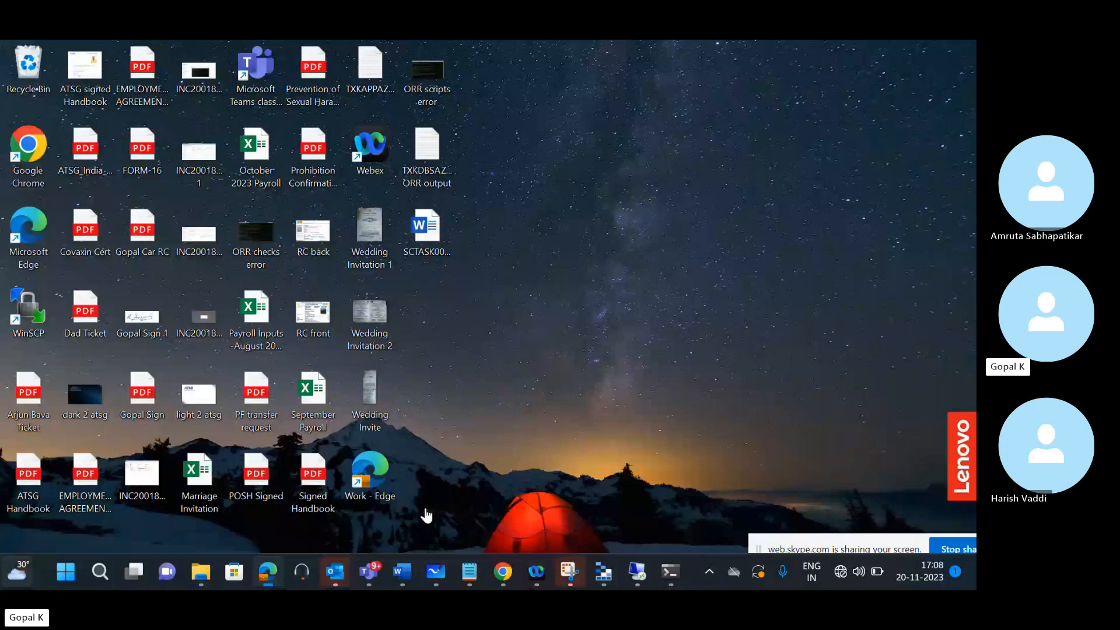